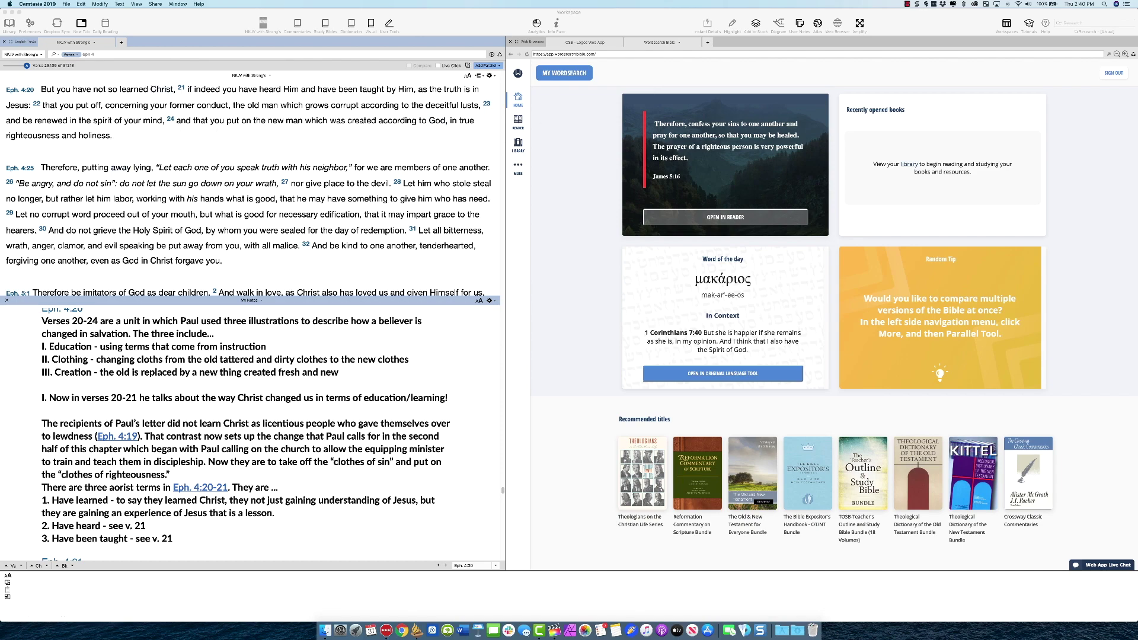
# - Scroll the NKJV Ephesians text down so the linked user notes show Eph. 4:21
pyautogui.moveTo(181, 188)
pyautogui.scroll(-1, 79, 122)
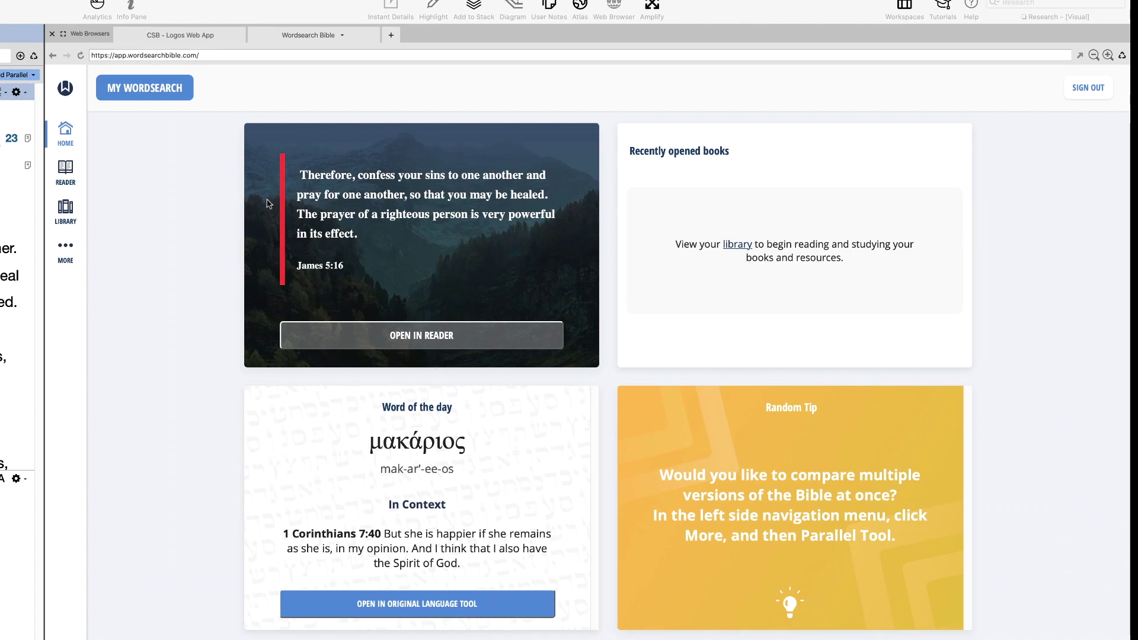
# - Close the Wordsearch Bible tab, the Web Browsers pane and the Info Pane
pyautogui.click(256, 35)
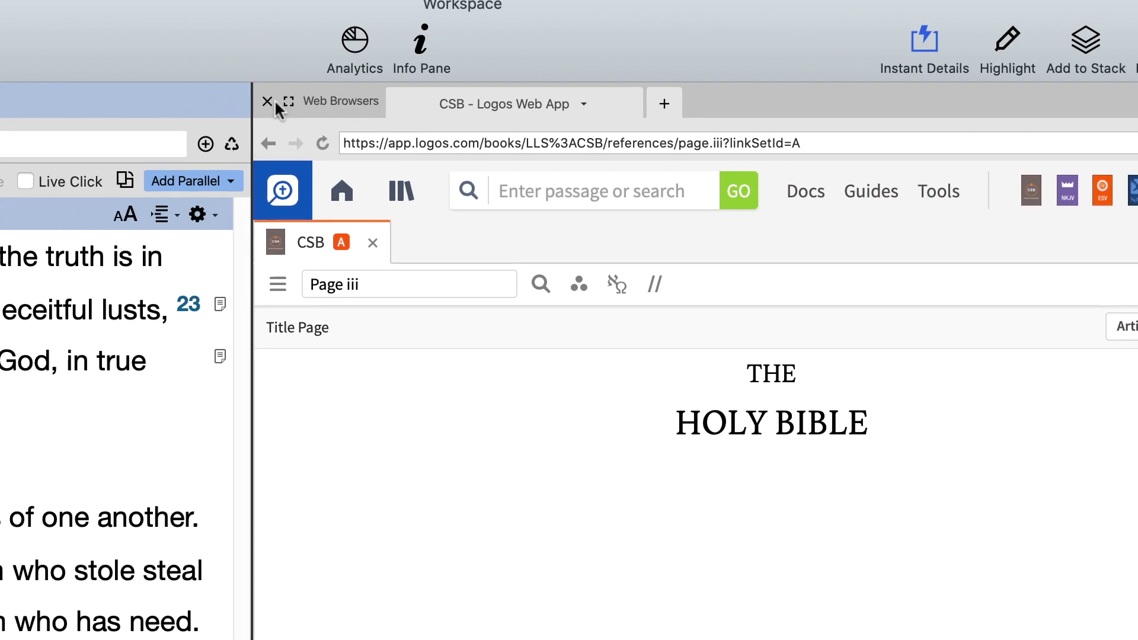
pyautogui.click(266, 101)
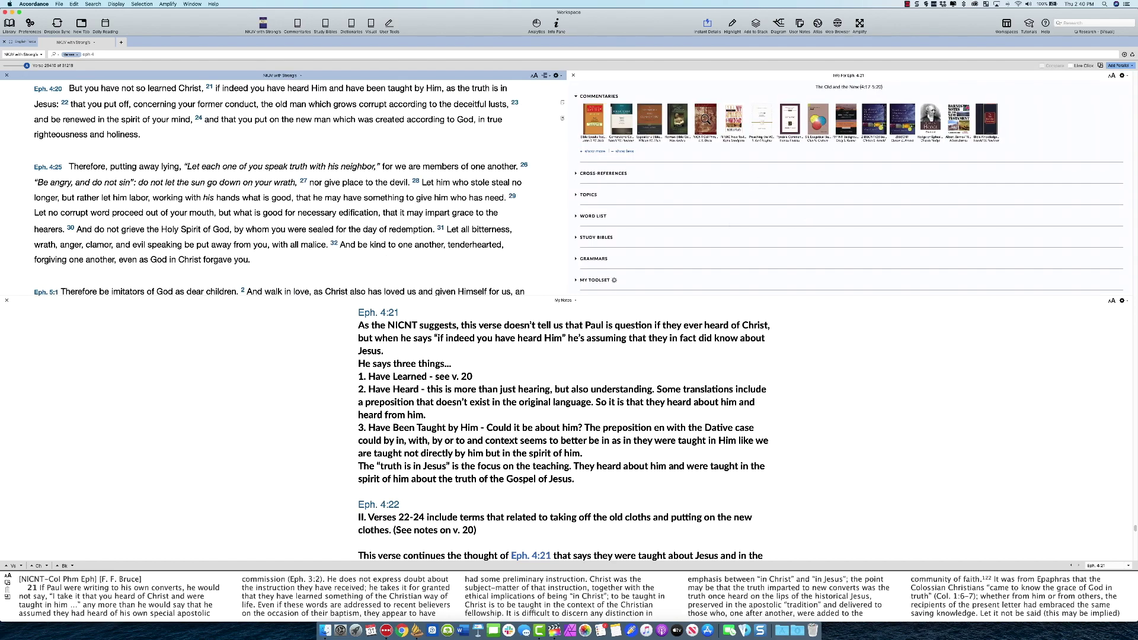
pyautogui.click(573, 76)
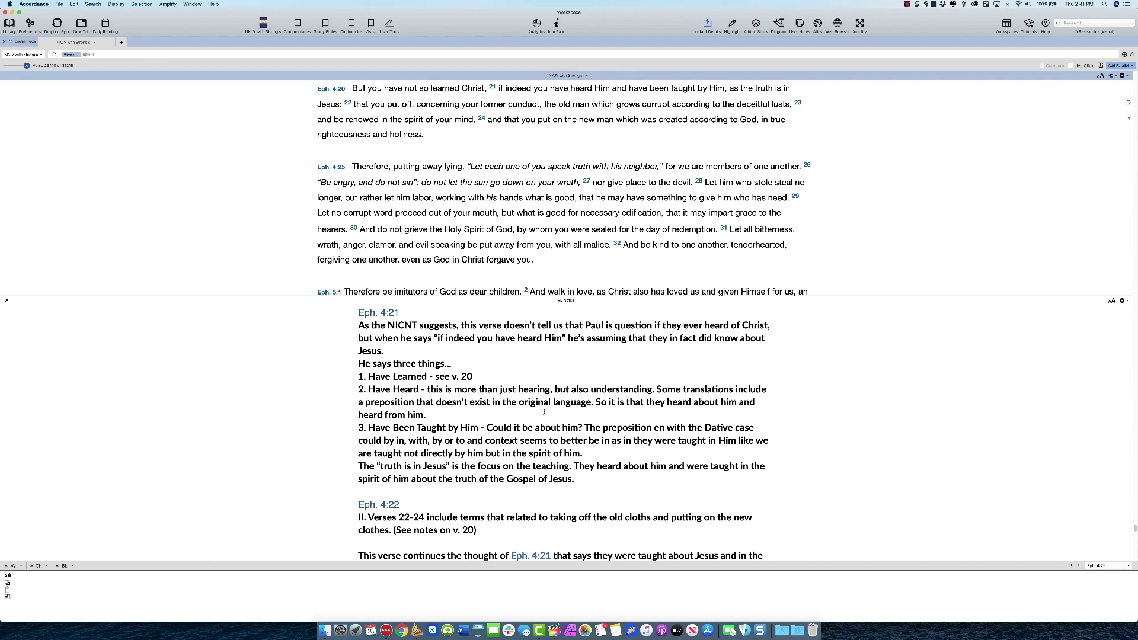
# - Focus the notes and Bible text panes, scrolling the text to show 'edification' in Eph. 4:29
pyautogui.click(542, 418)
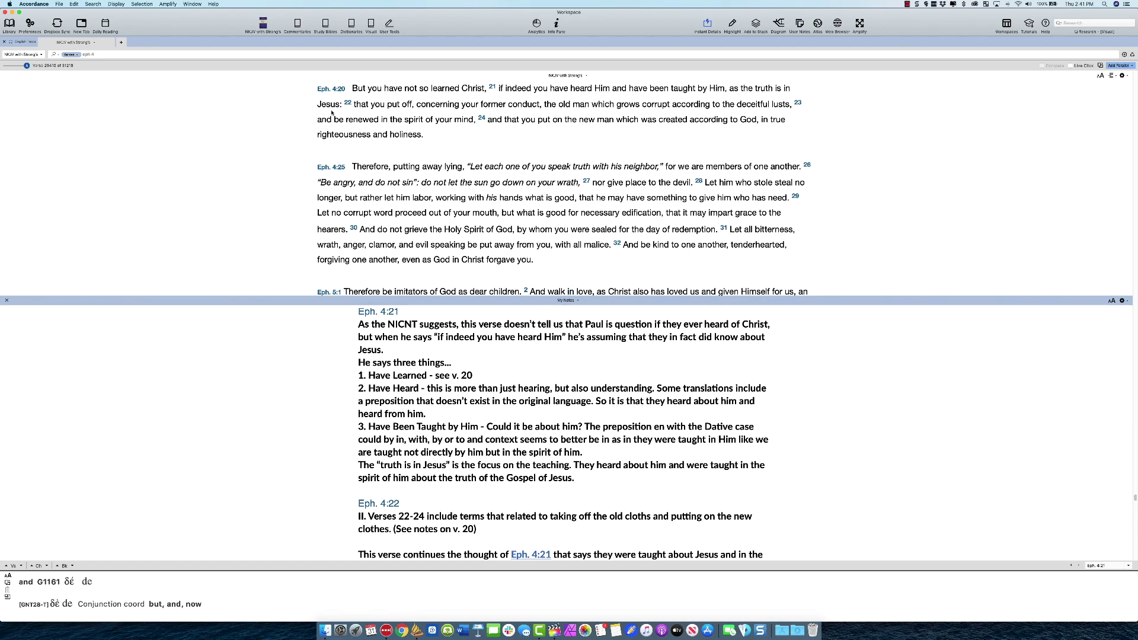
pyautogui.moveTo(373, 85)
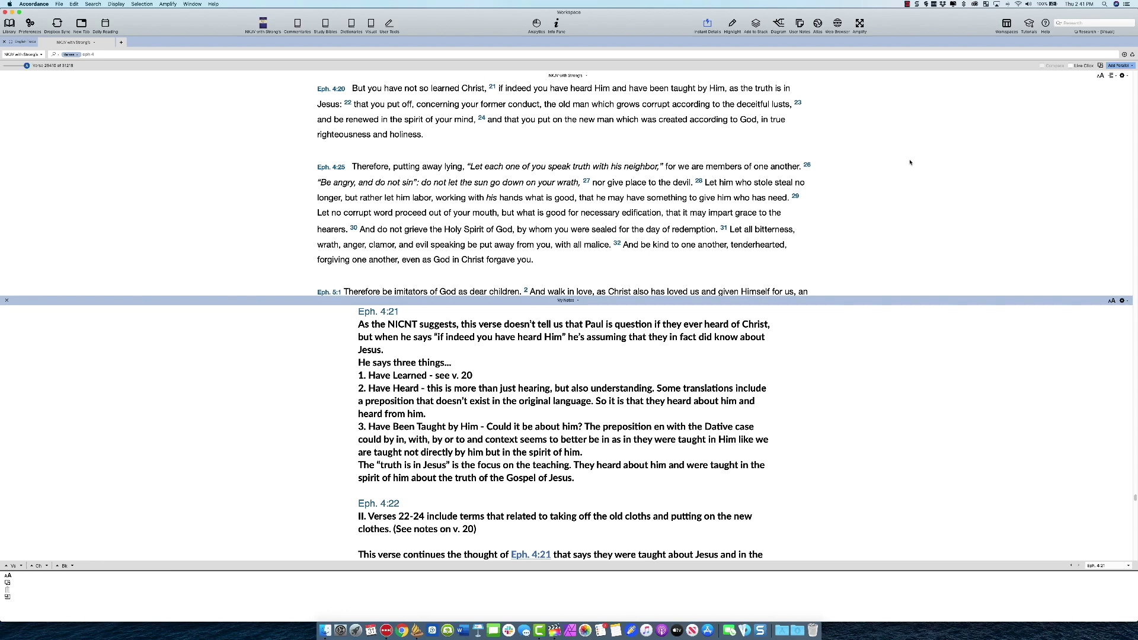
pyautogui.click(765, 229)
pyautogui.scroll(-1, 681, 225)
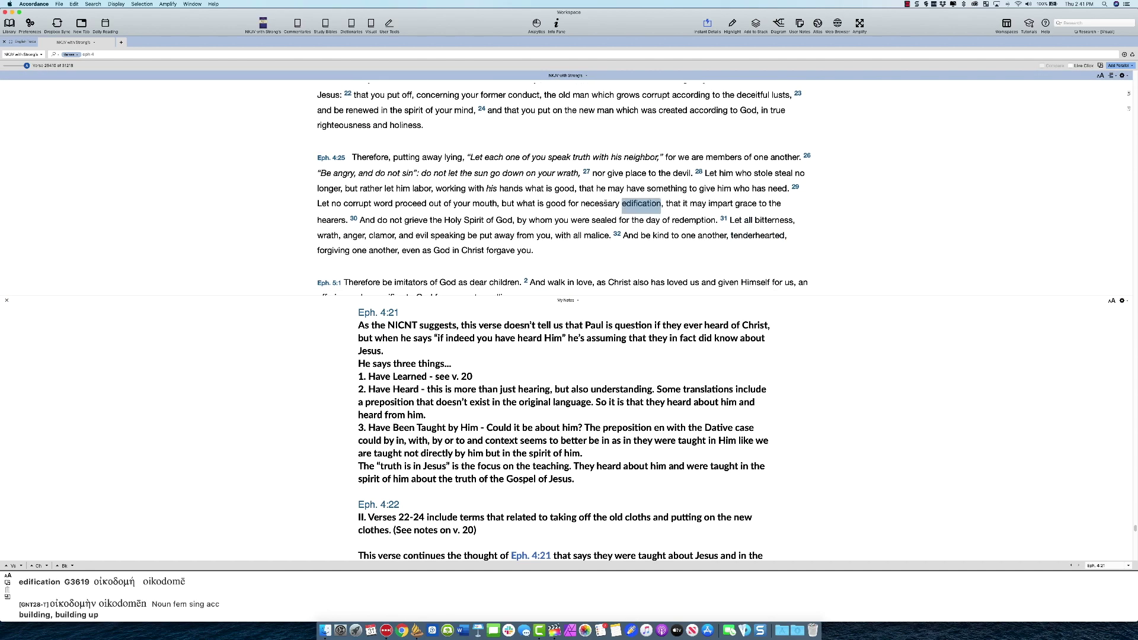
pyautogui.moveTo(627, 193)
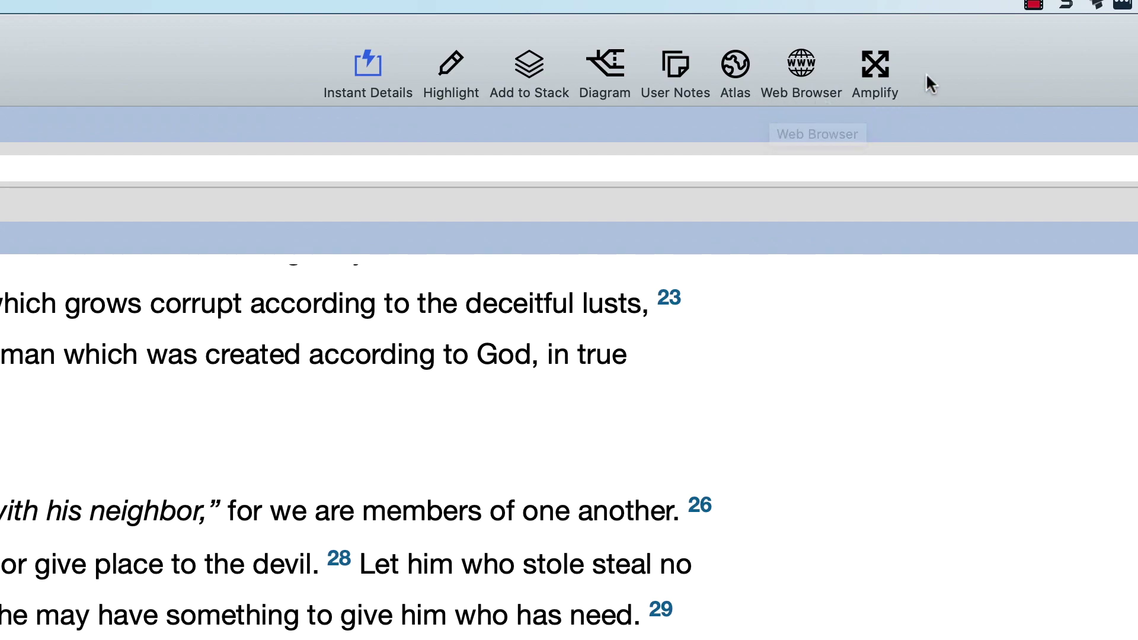
# - Add the Web Browser item to the main toolbar through Customize Toolbar
pyautogui.rightClick(233, 57)
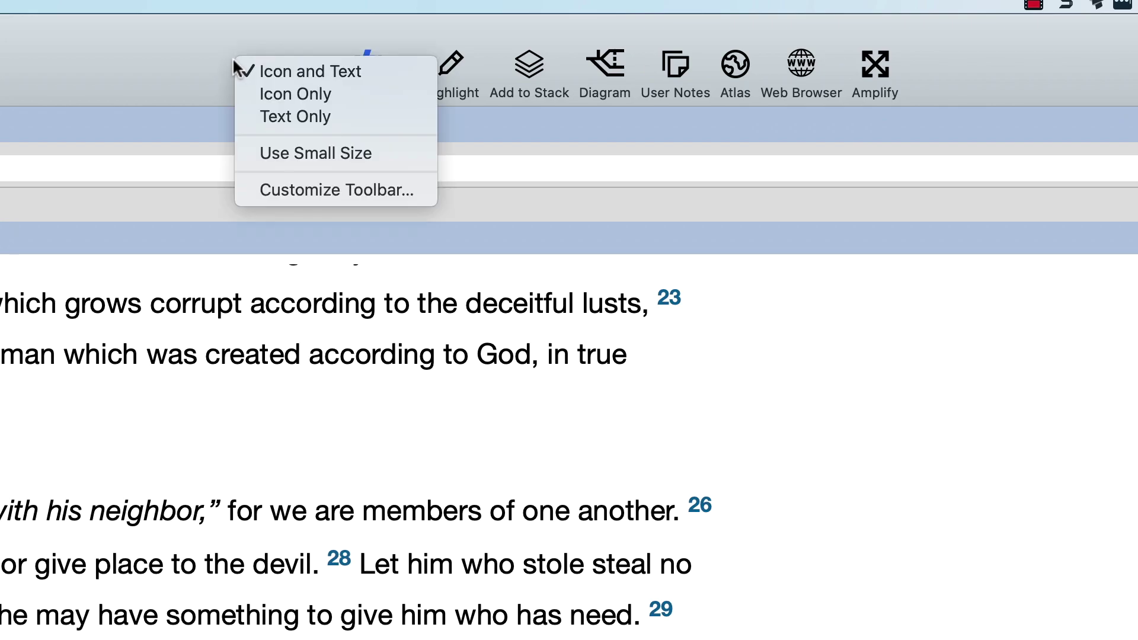
pyautogui.click(311, 195)
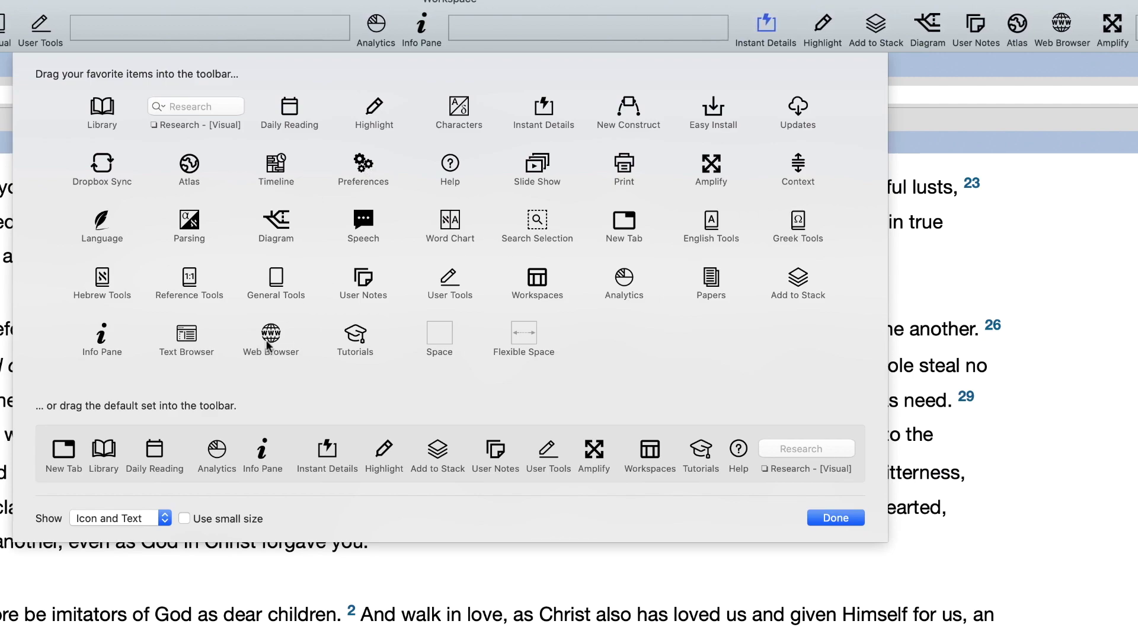
pyautogui.moveTo(271, 335); pyautogui.dragTo(203, 393)
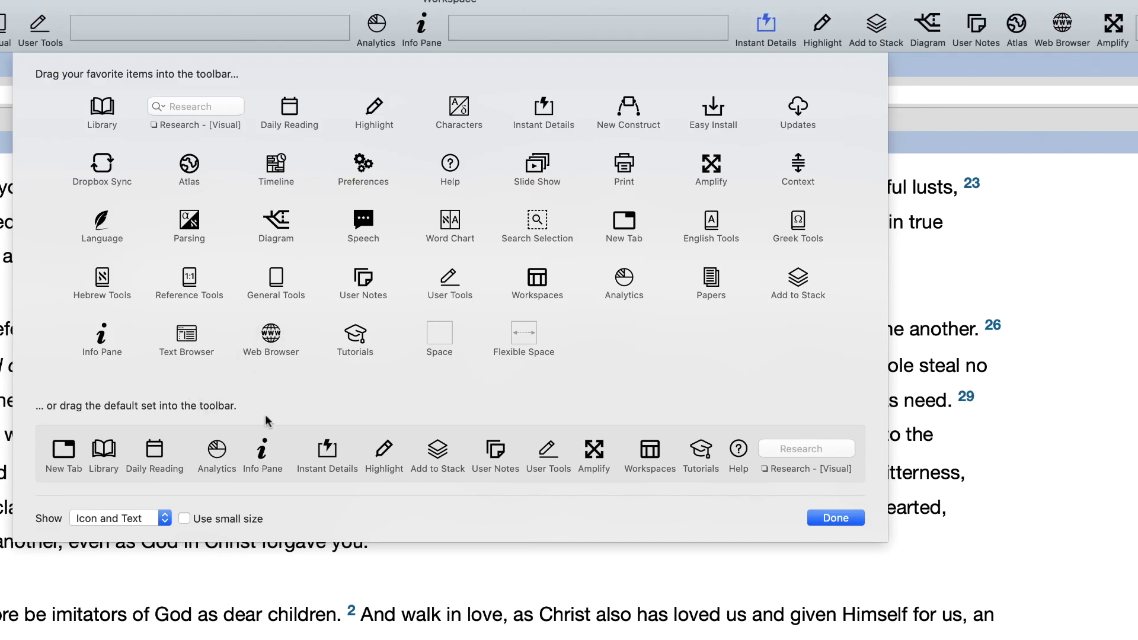
pyautogui.click(810, 496)
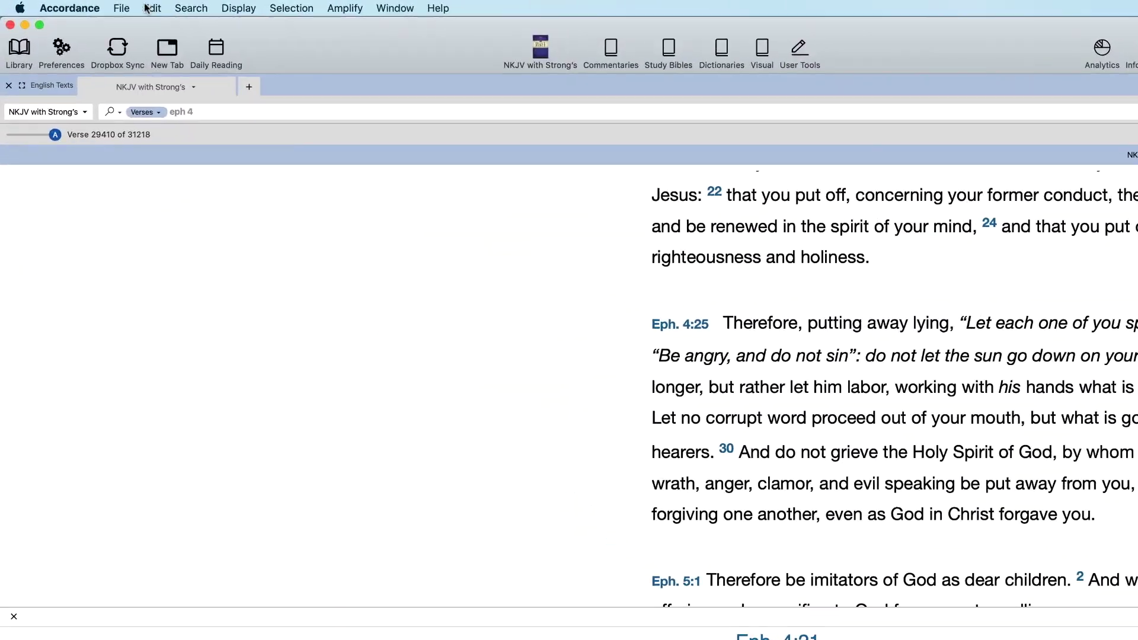
# - Create a new Web Browser tab, which opens on the Accordance Forums page
pyautogui.click(58, 3)
pyautogui.moveTo(141, 26)
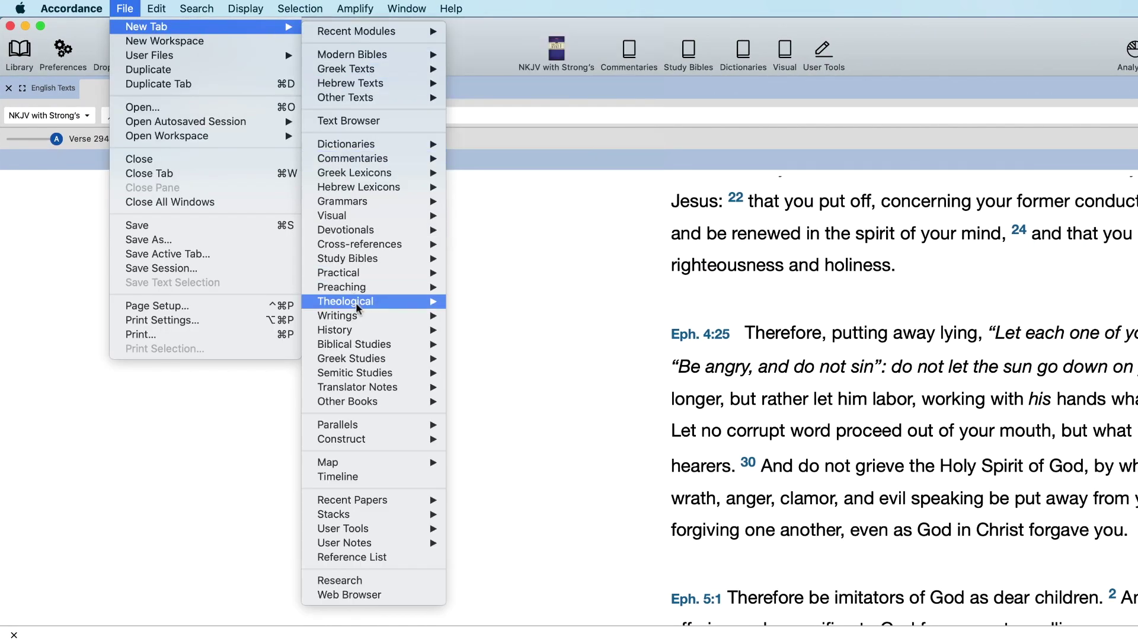
pyautogui.click(358, 595)
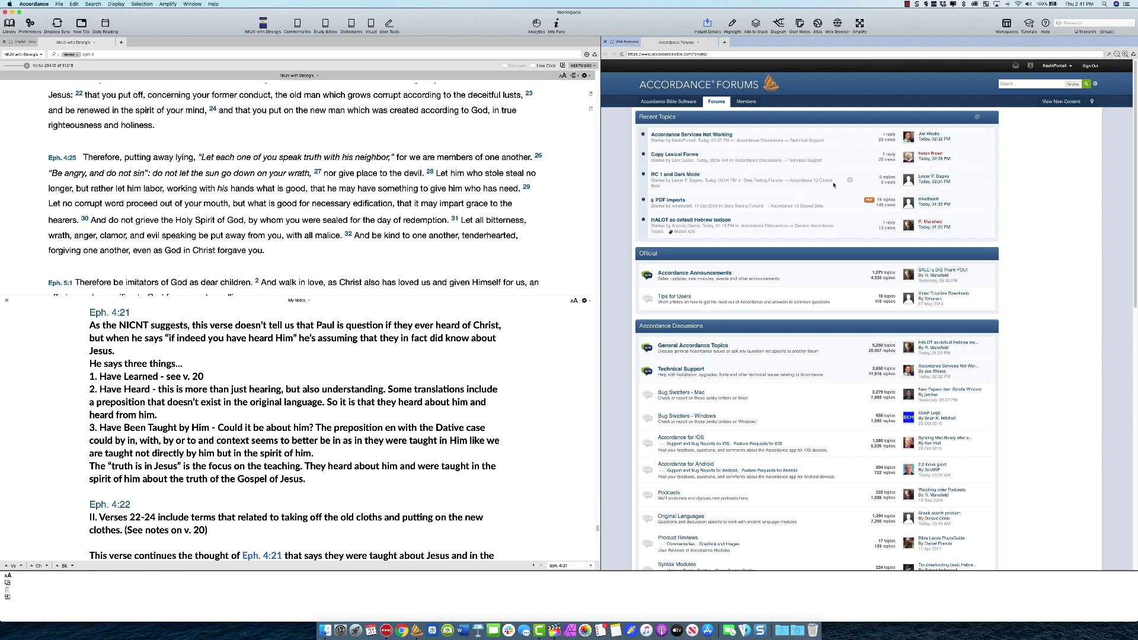
# - Load app.logos.com in the web pane to show the CSB Holy Bible title page
pyautogui.click(714, 55)
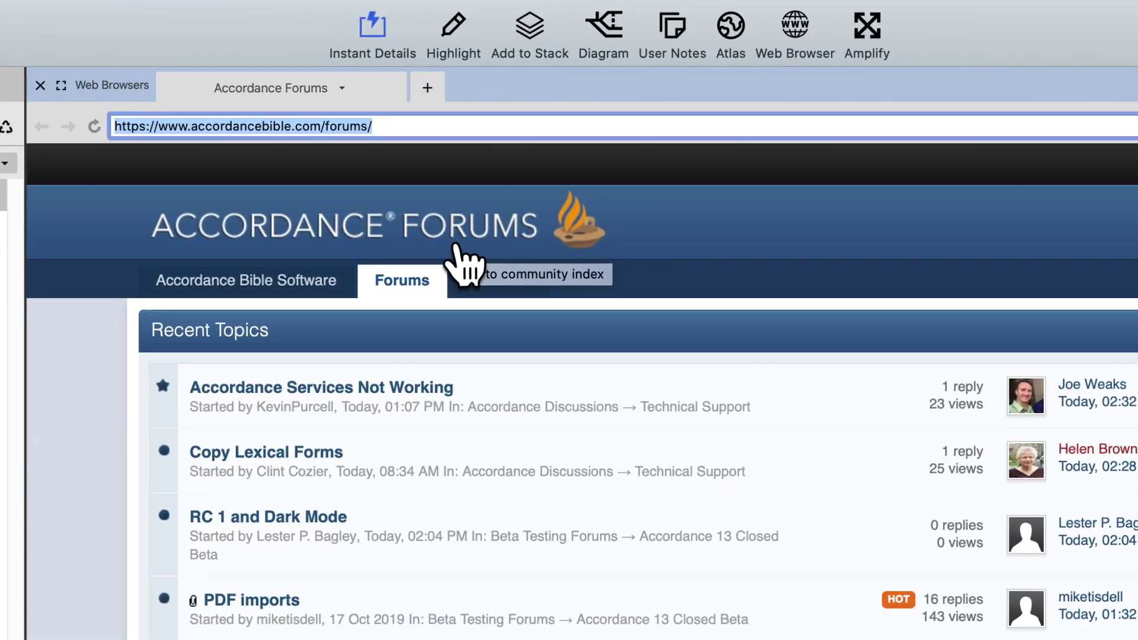
pyautogui.write('app.')
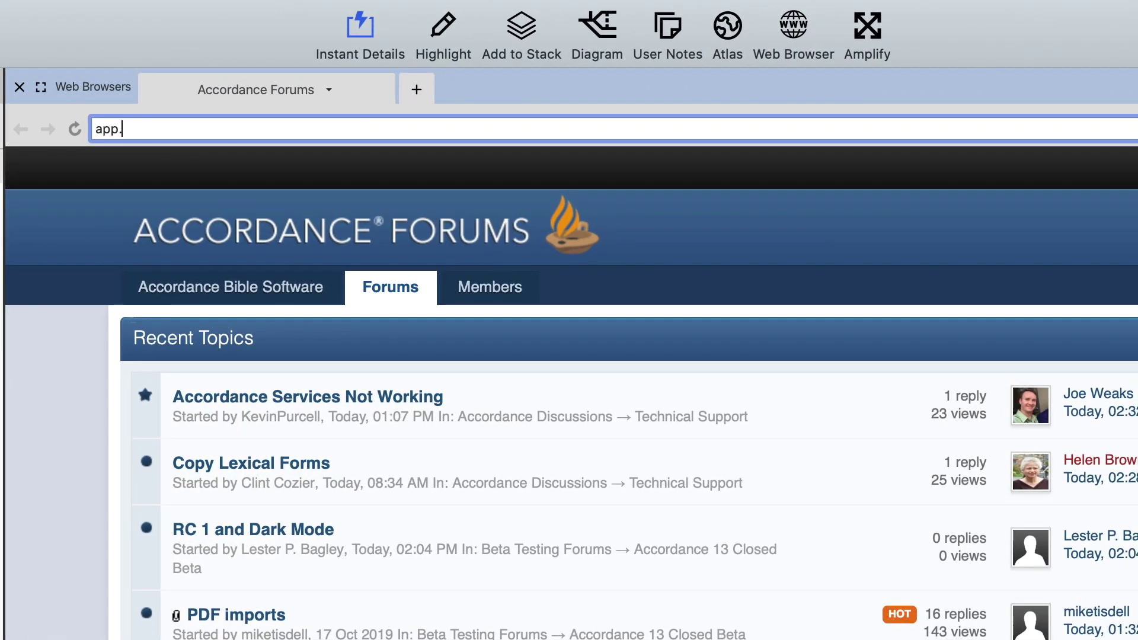
pyautogui.write('logos.com')
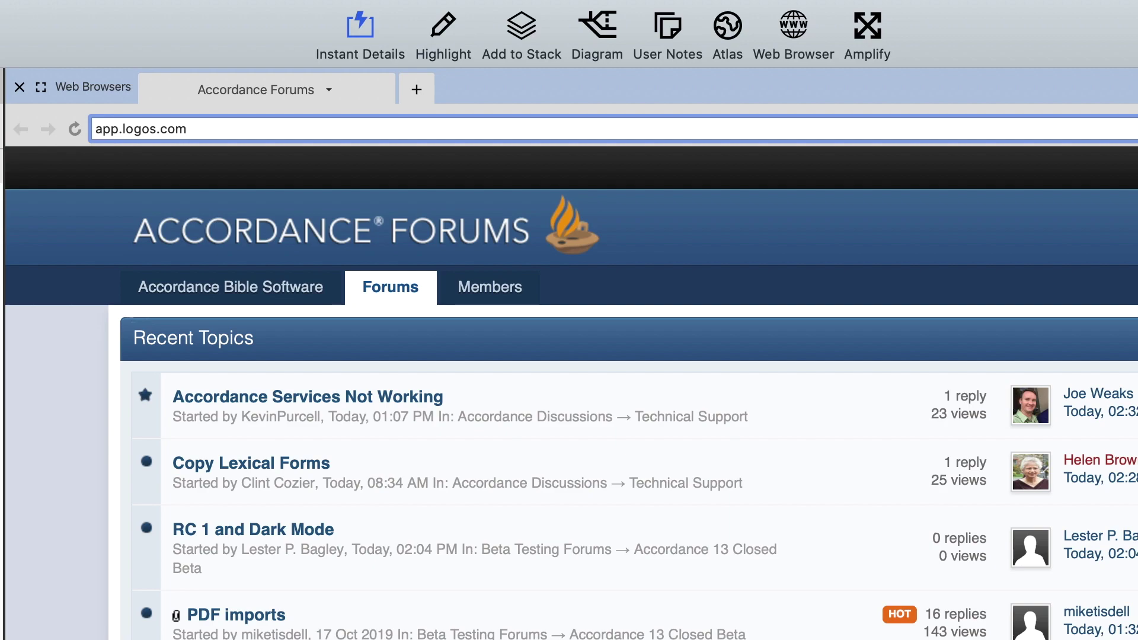
pyautogui.press('Return')
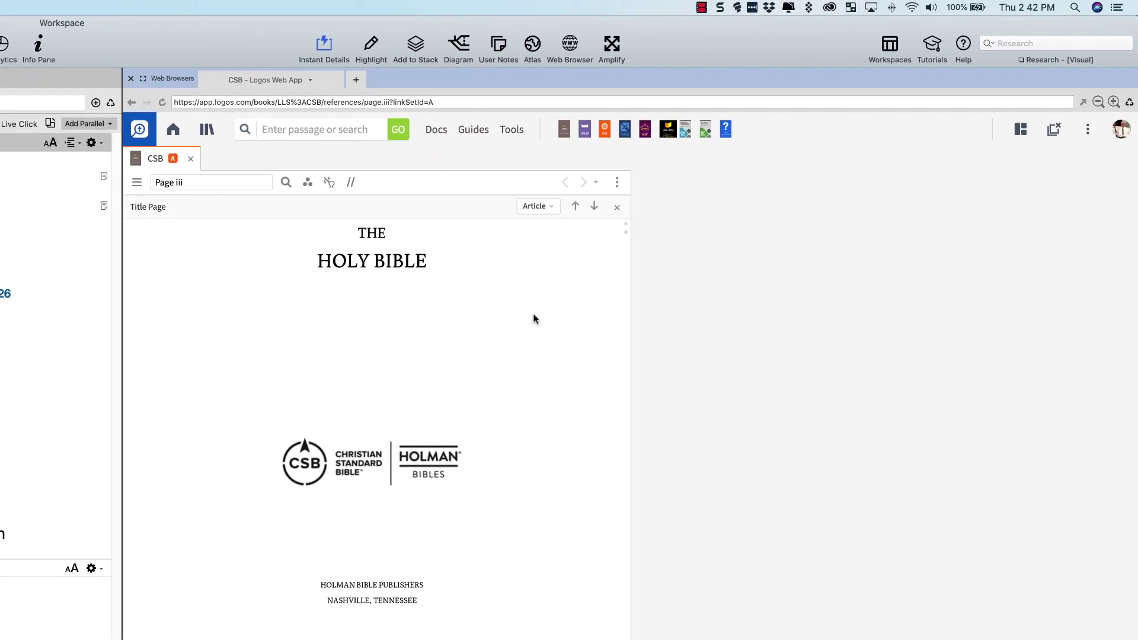
pyautogui.click(1122, 142)
pyautogui.click(908, 298)
pyautogui.click(357, 80)
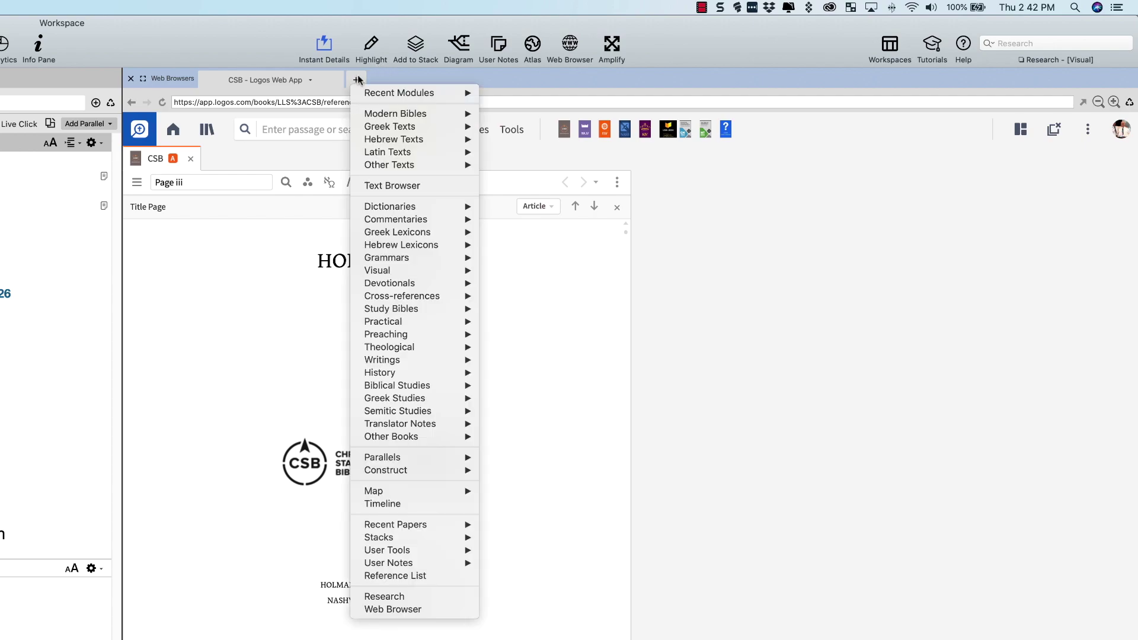
pyautogui.click(393, 609)
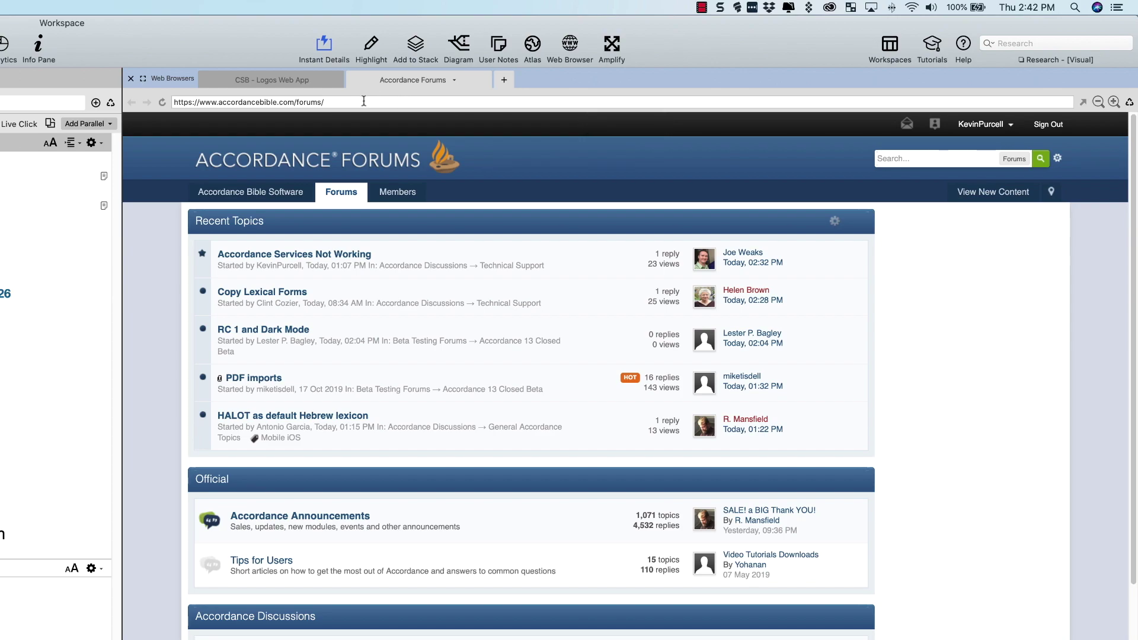
pyautogui.click(364, 101)
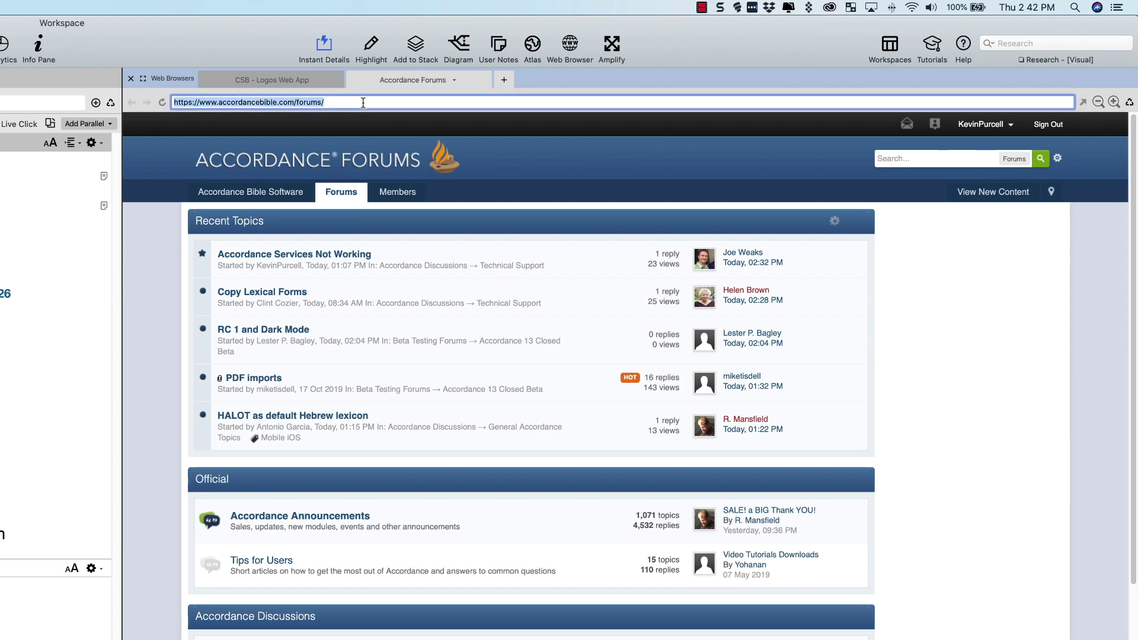
pyautogui.write('app.wordsear')
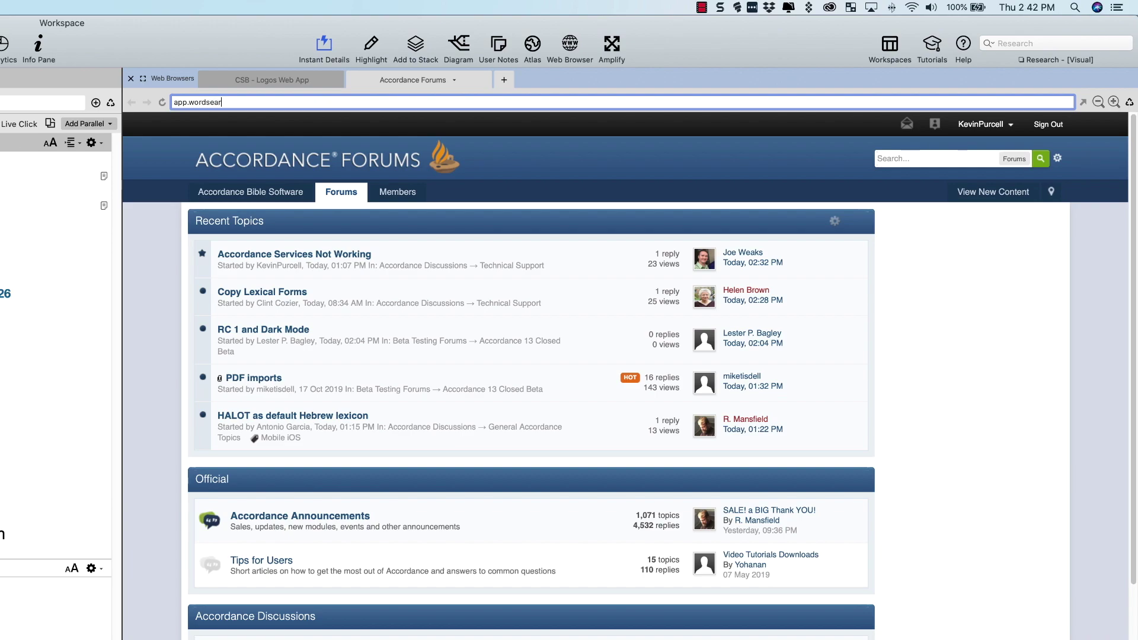
pyautogui.write('chbible.com')
pyautogui.press('Return')
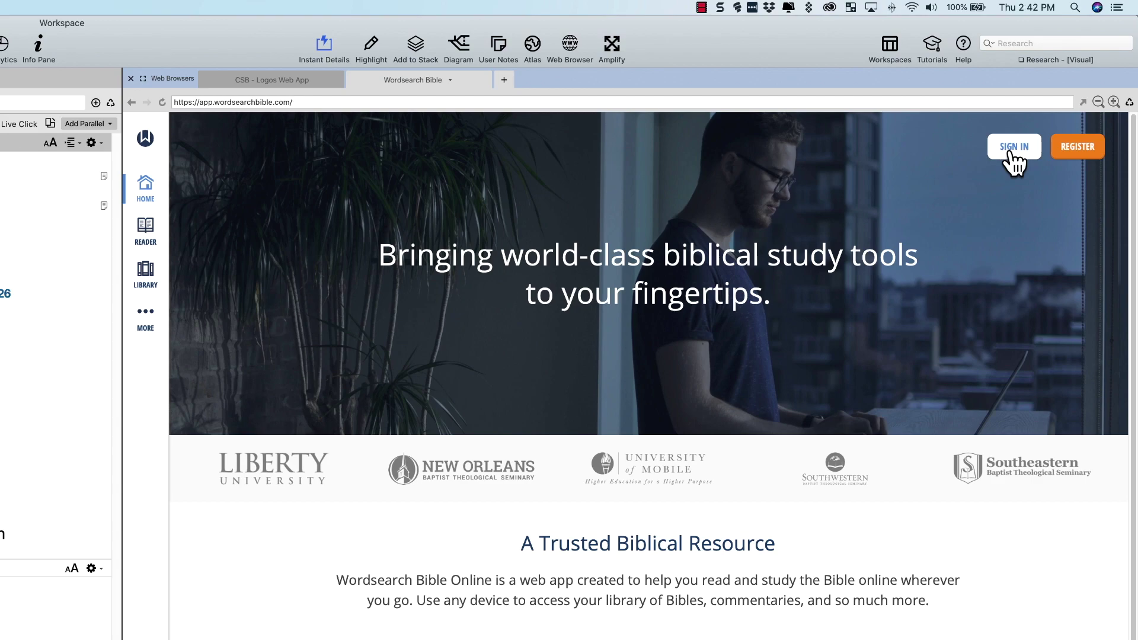
pyautogui.click(1011, 150)
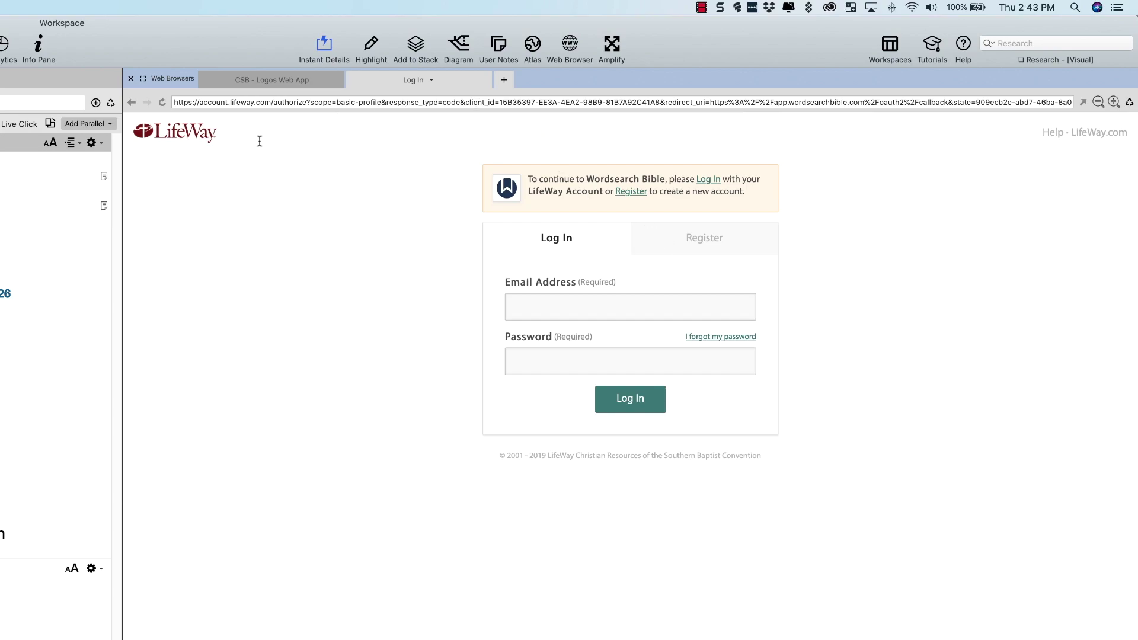
pyautogui.click(131, 103)
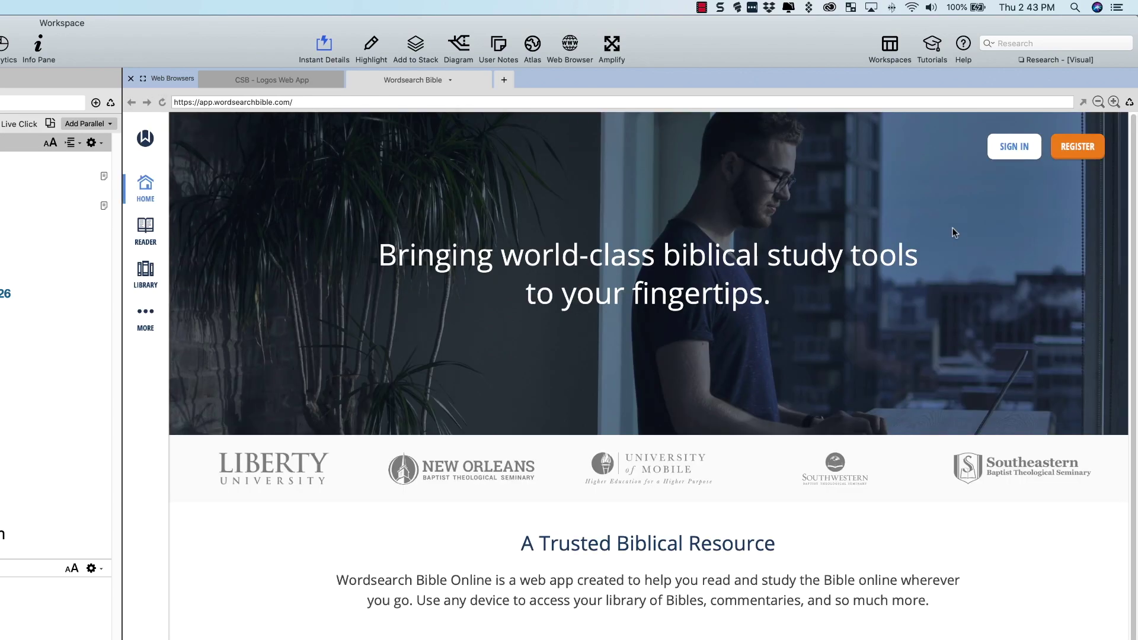
# - Switch to the CSB Logos tab and sync it to Ephesians 4 from the Eph. 4:20–24 paragraph
pyautogui.click(252, 80)
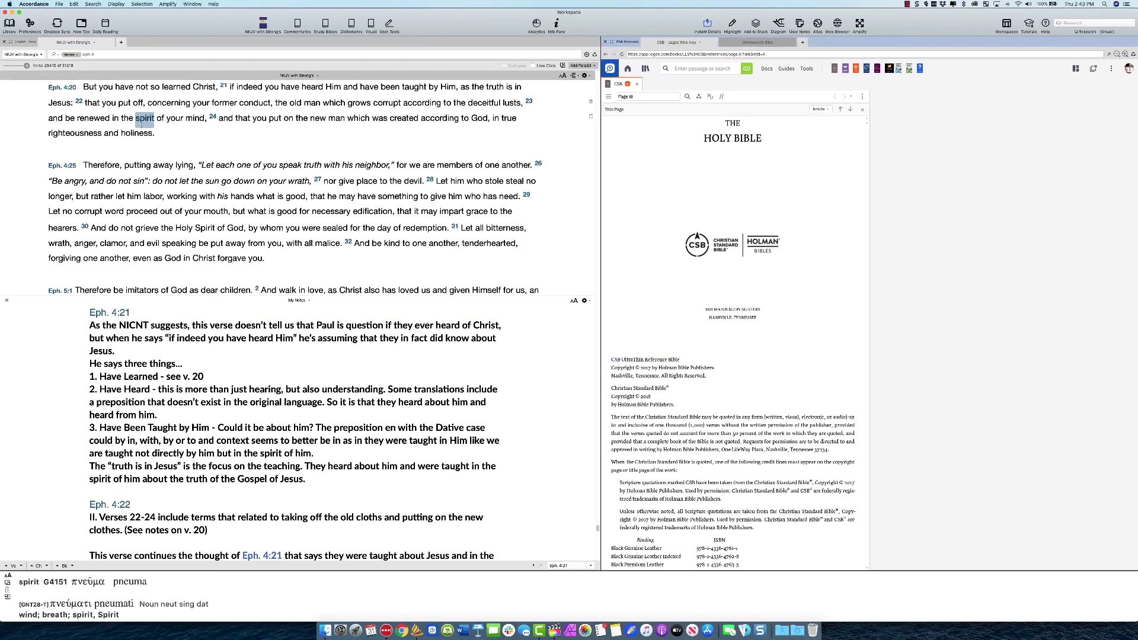
pyautogui.tripleClick(530, 164)
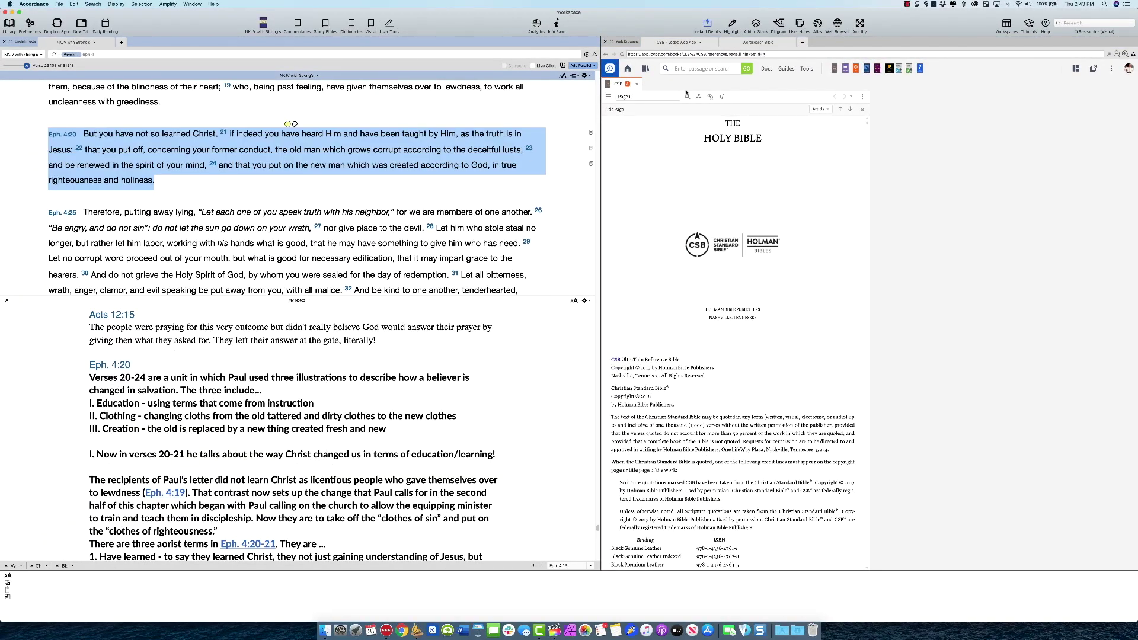
pyautogui.click(729, 221)
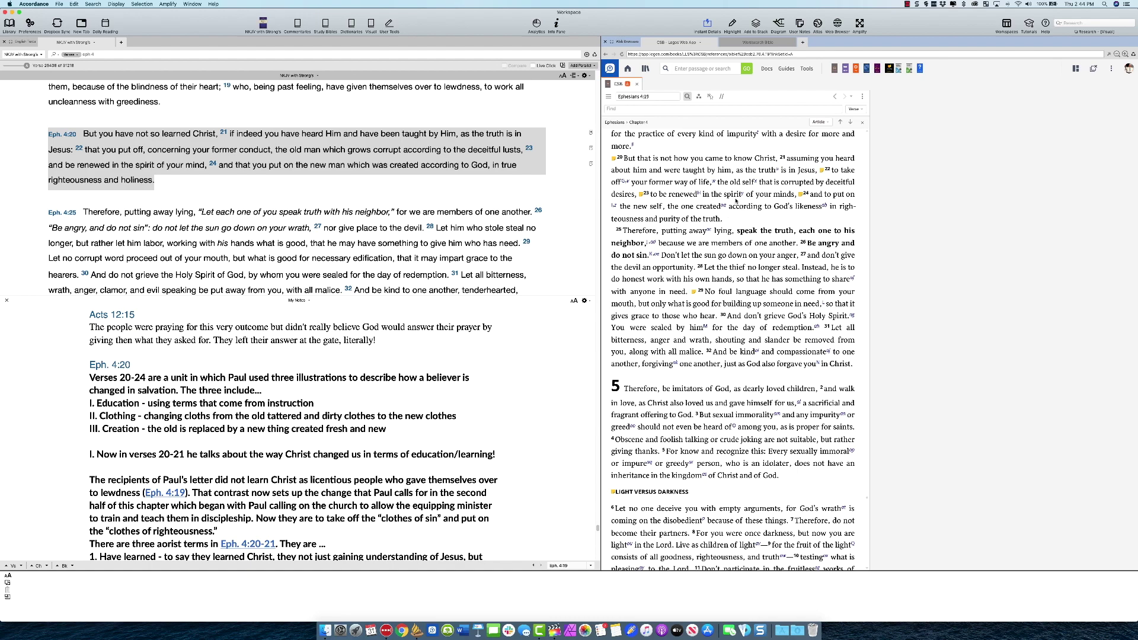
pyautogui.moveTo(173, 153)
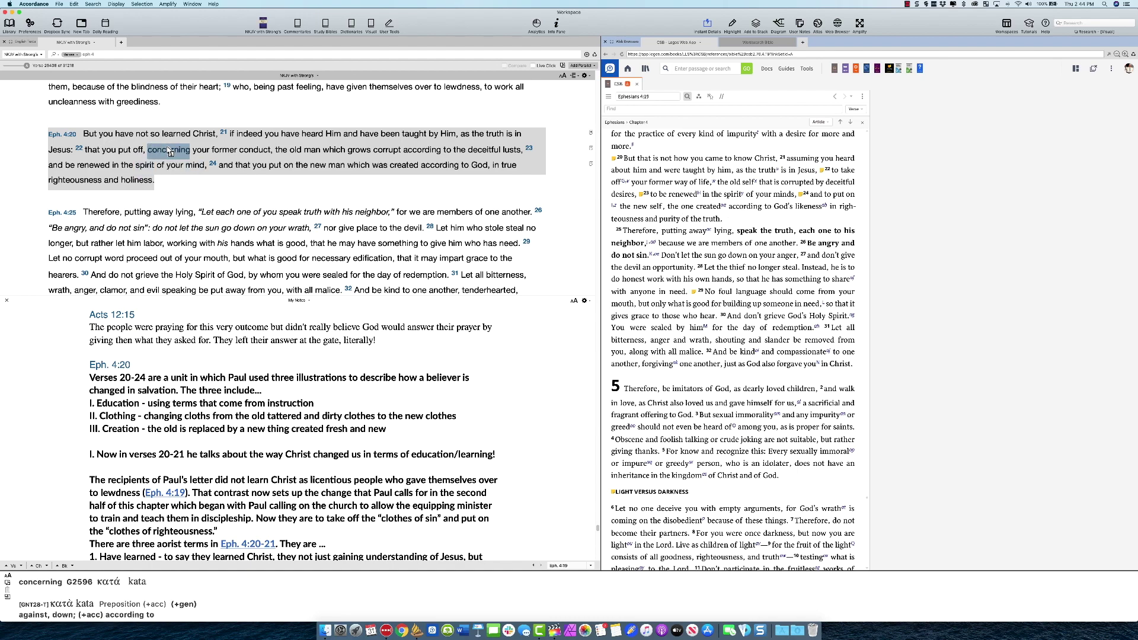
pyautogui.moveTo(203, 164)
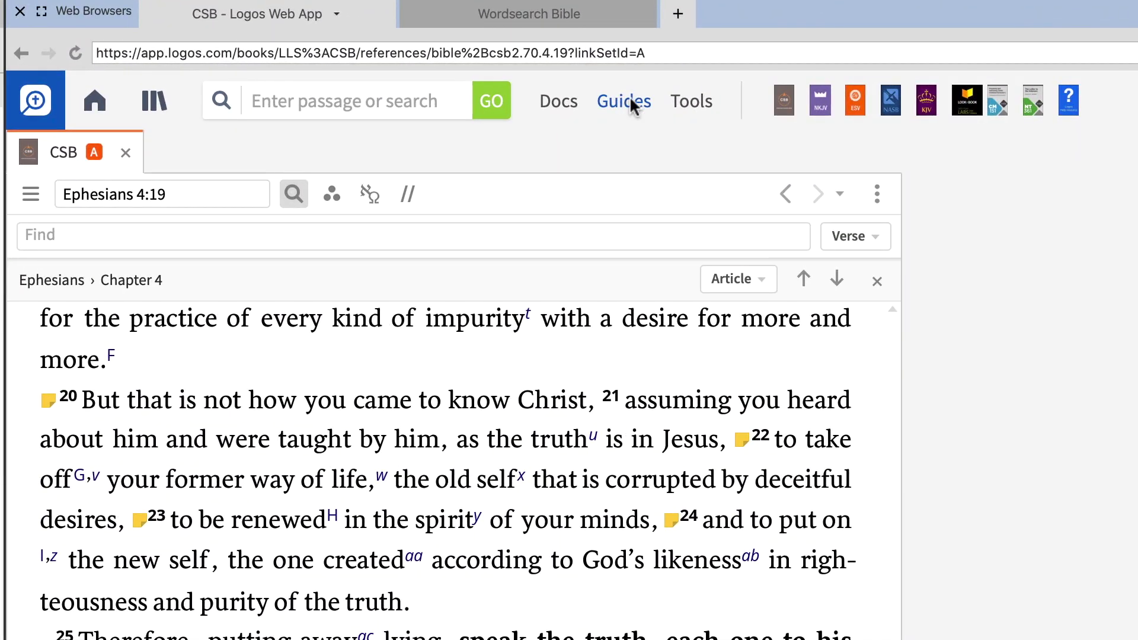
# - Run a Passage Guide for Eph 4:20-24 and open The Pillar New Testament Commentary on Ephesians
pyautogui.click(631, 99)
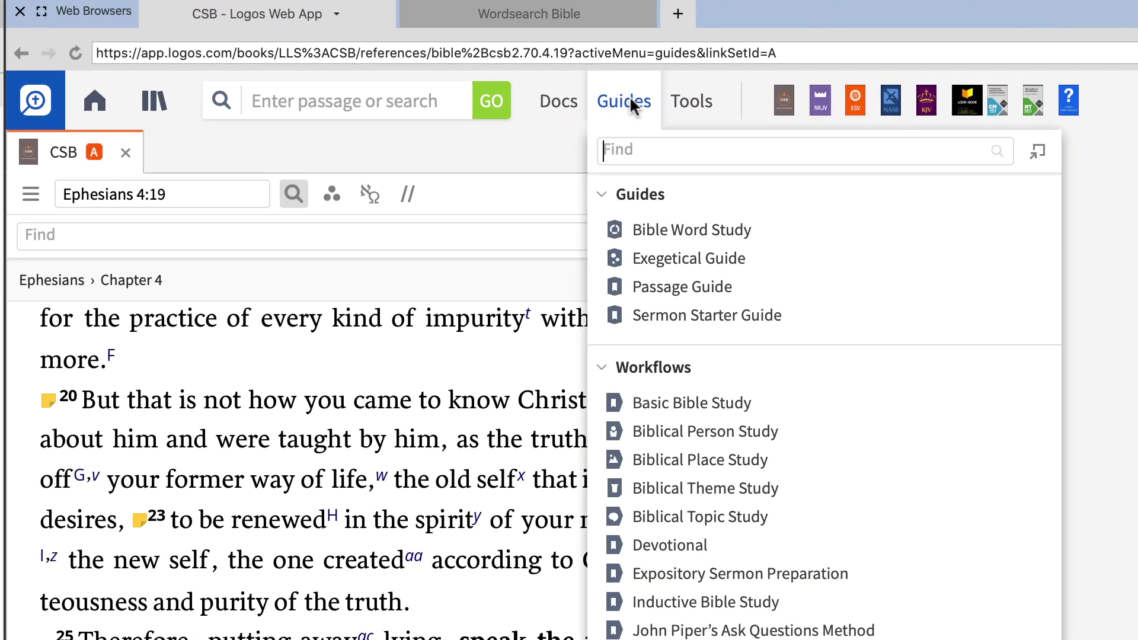
pyautogui.click(692, 285)
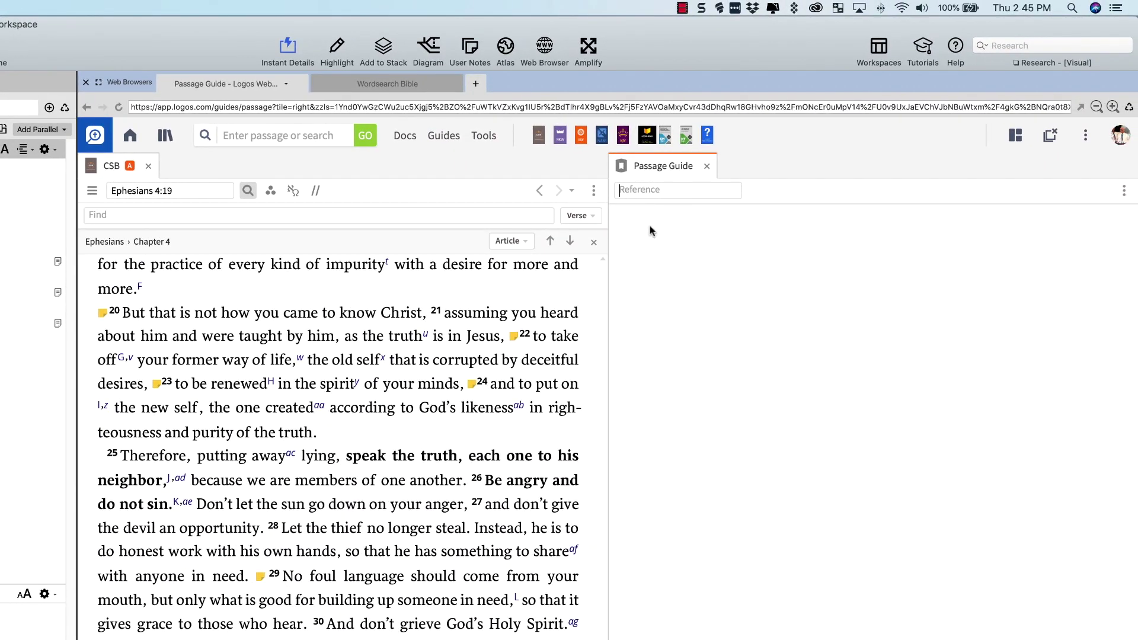
pyautogui.click(642, 190)
pyautogui.write('Eph ')
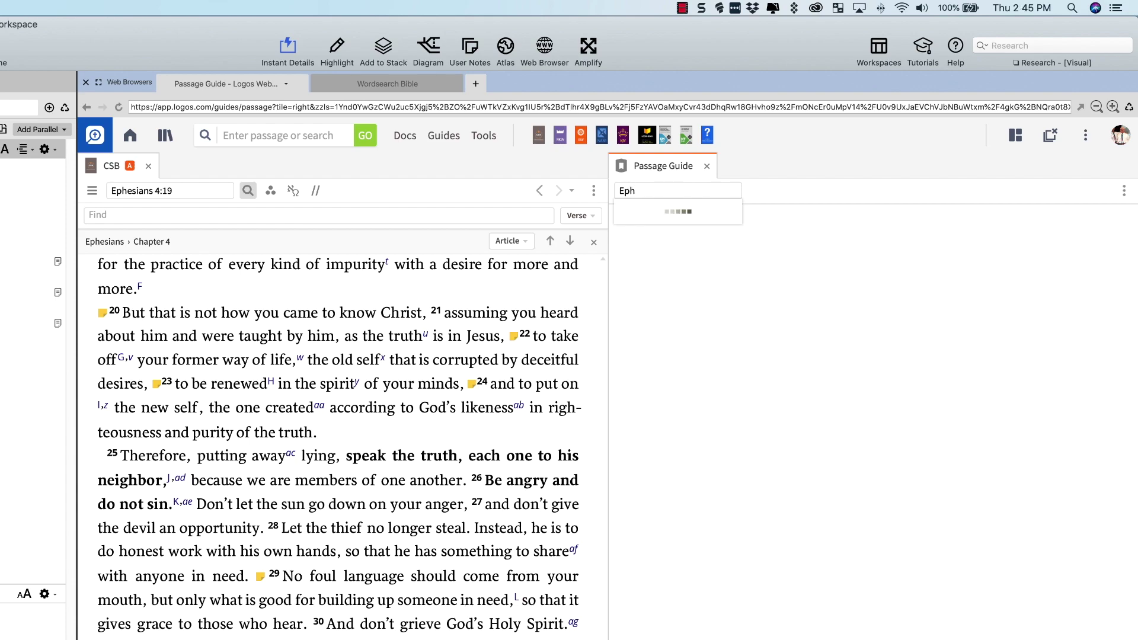
pyautogui.write('4:20-24')
pyautogui.press('Return')
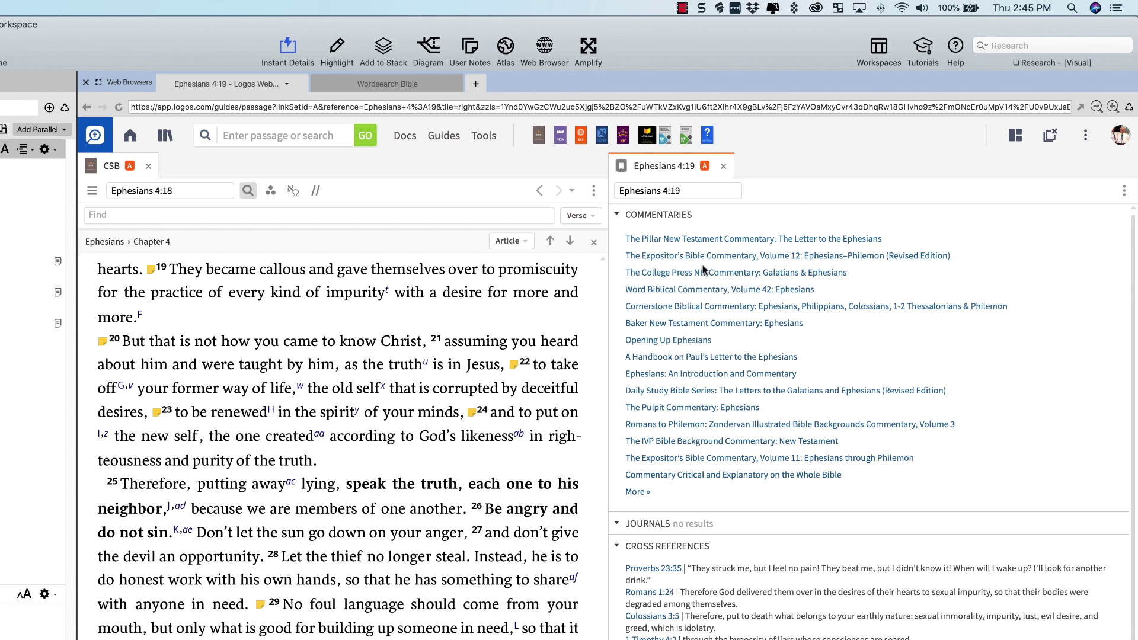
pyautogui.click(681, 239)
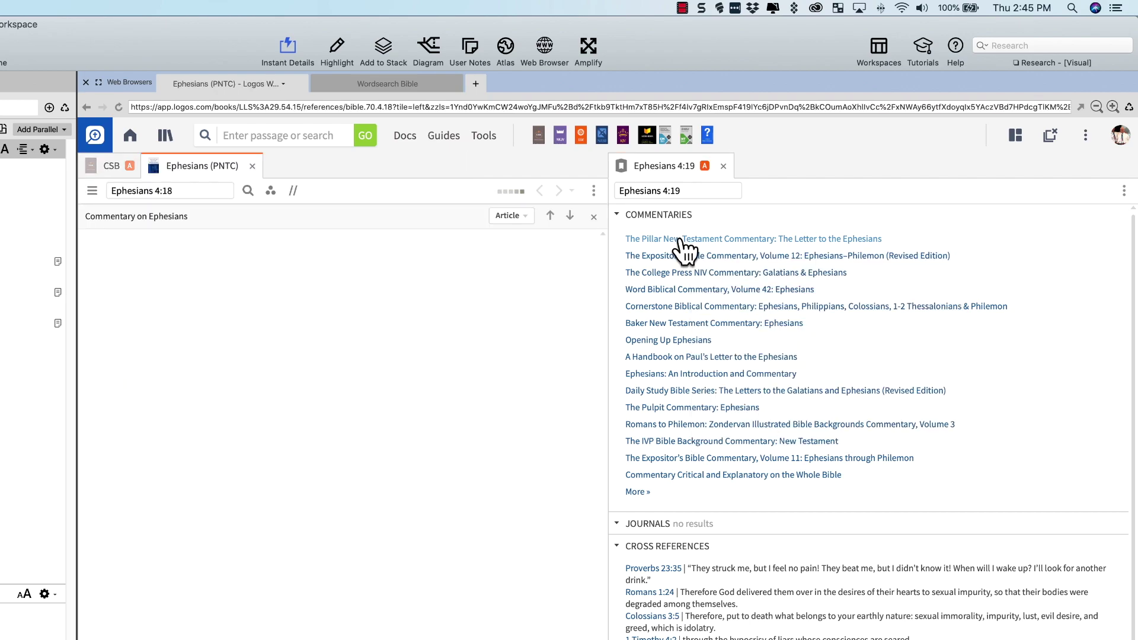
# - Set the Pillar commentary font to maximum size and scroll down to Ephesians 4:20–21
pyautogui.click(593, 190)
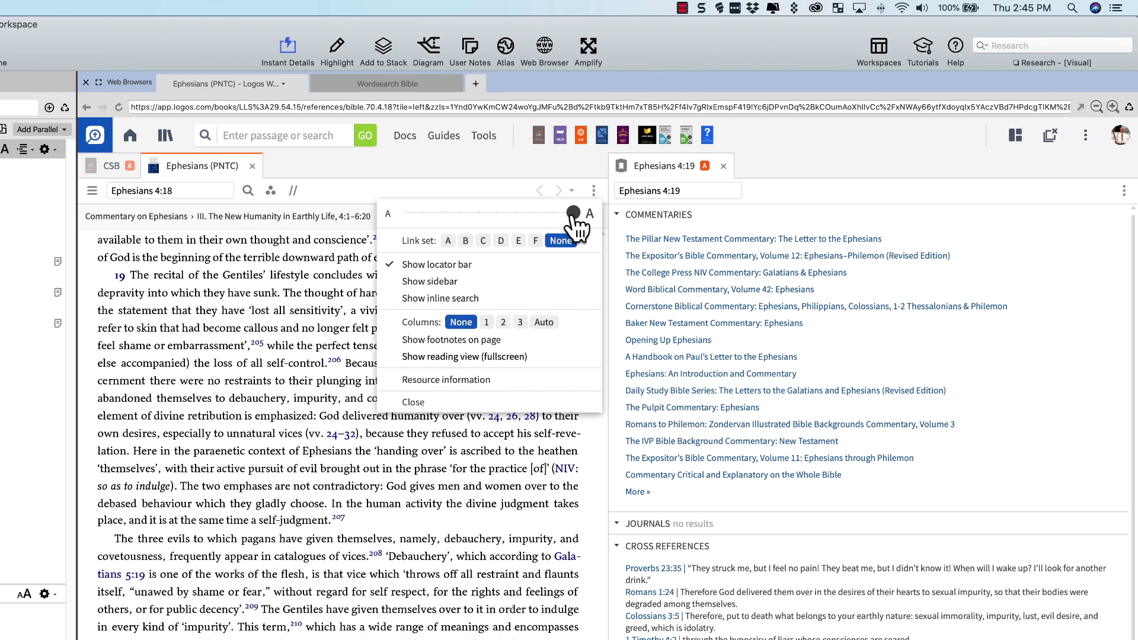
pyautogui.moveTo(573, 212); pyautogui.dragTo(580, 213)
pyautogui.click(264, 386)
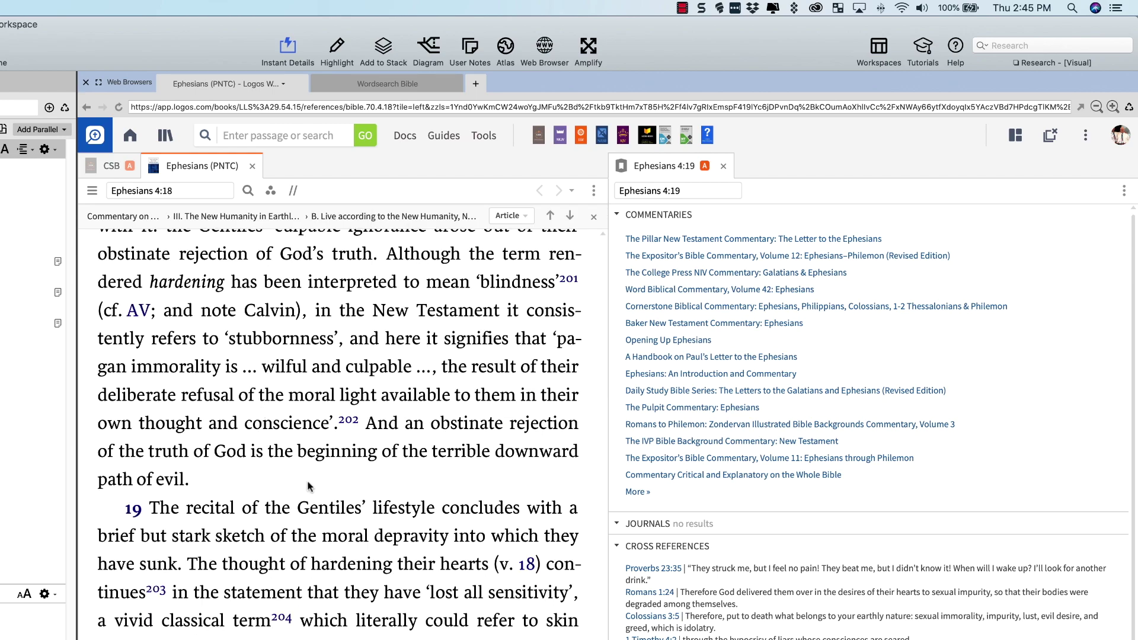
pyautogui.scroll(-15, 307, 486)
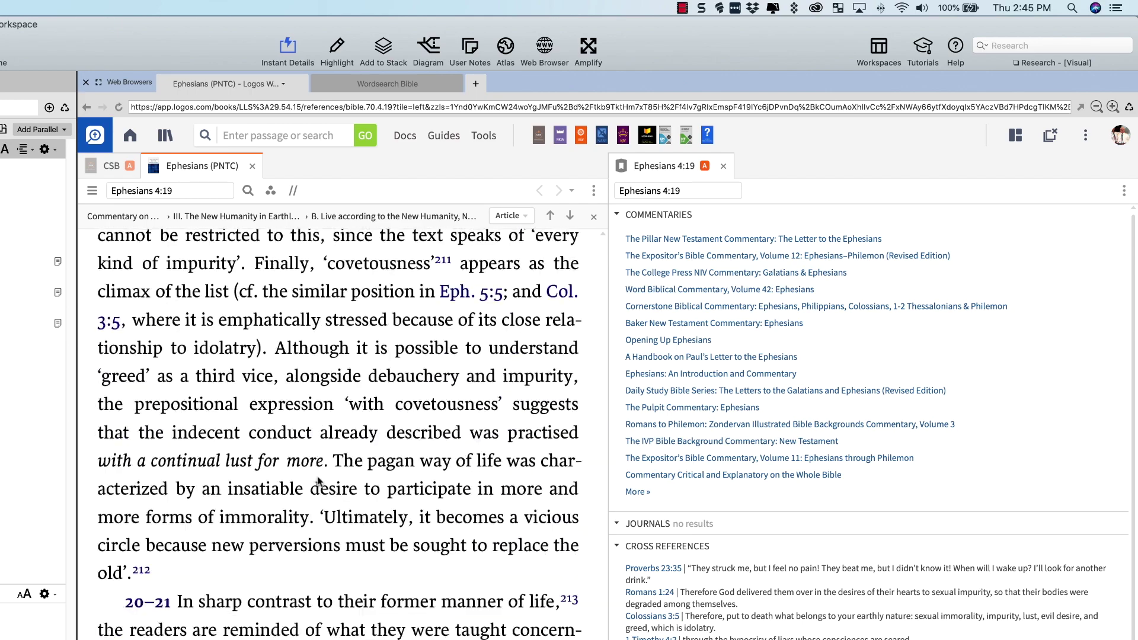
pyautogui.scroll(-10, 318, 482)
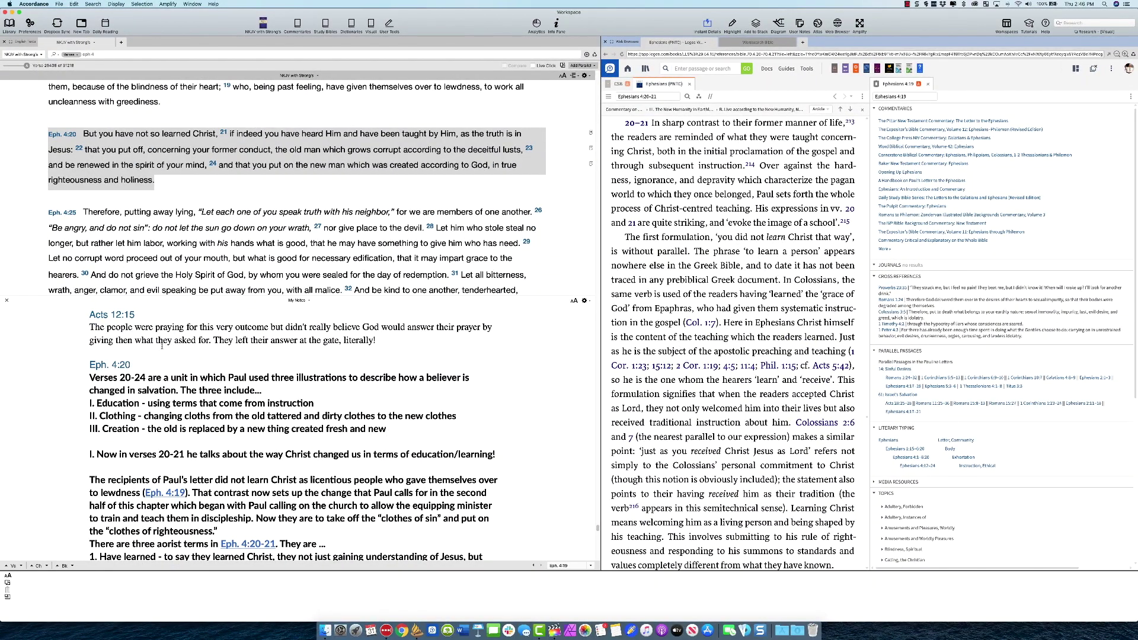
pyautogui.click(394, 430)
pyautogui.doubleClick(393, 430)
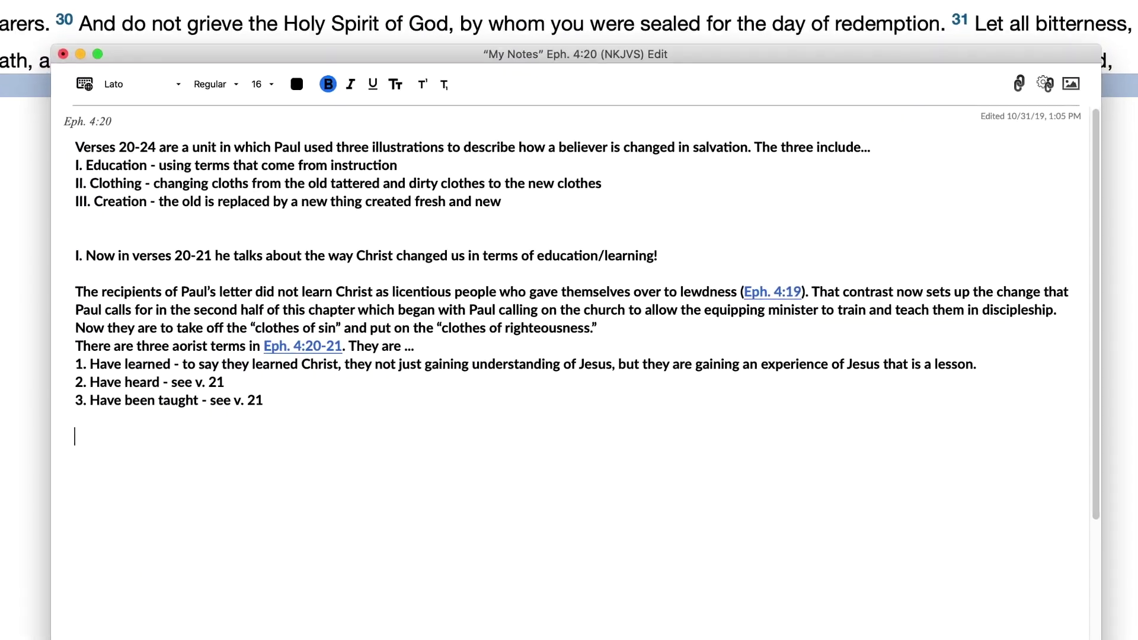
pyautogui.write('I found')
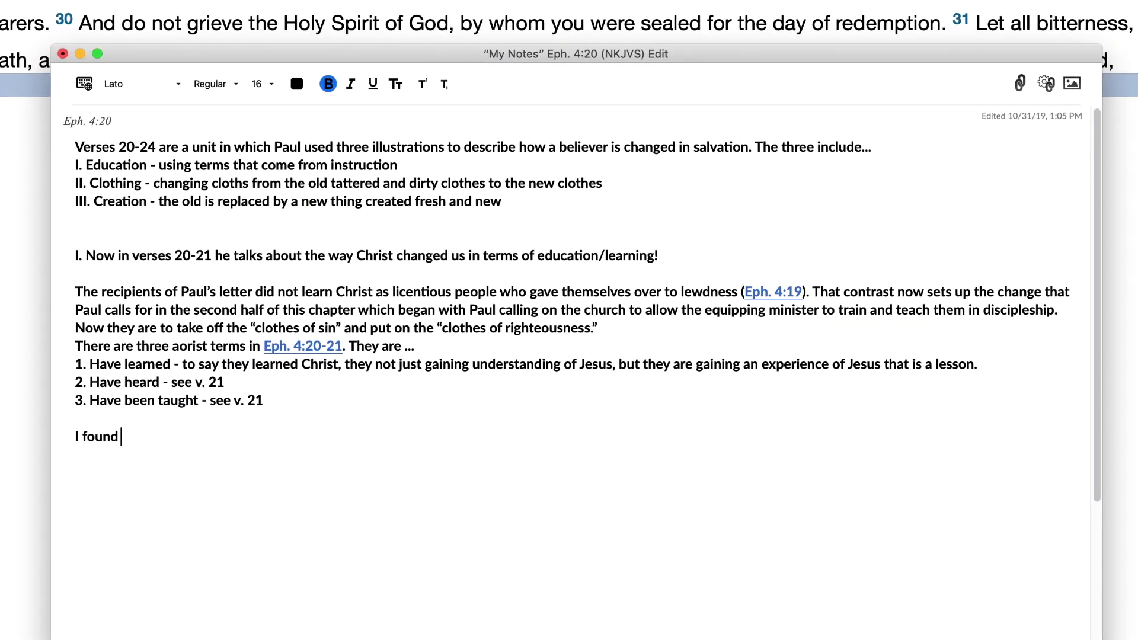
pyautogui.write('stuff in Pilalar.')
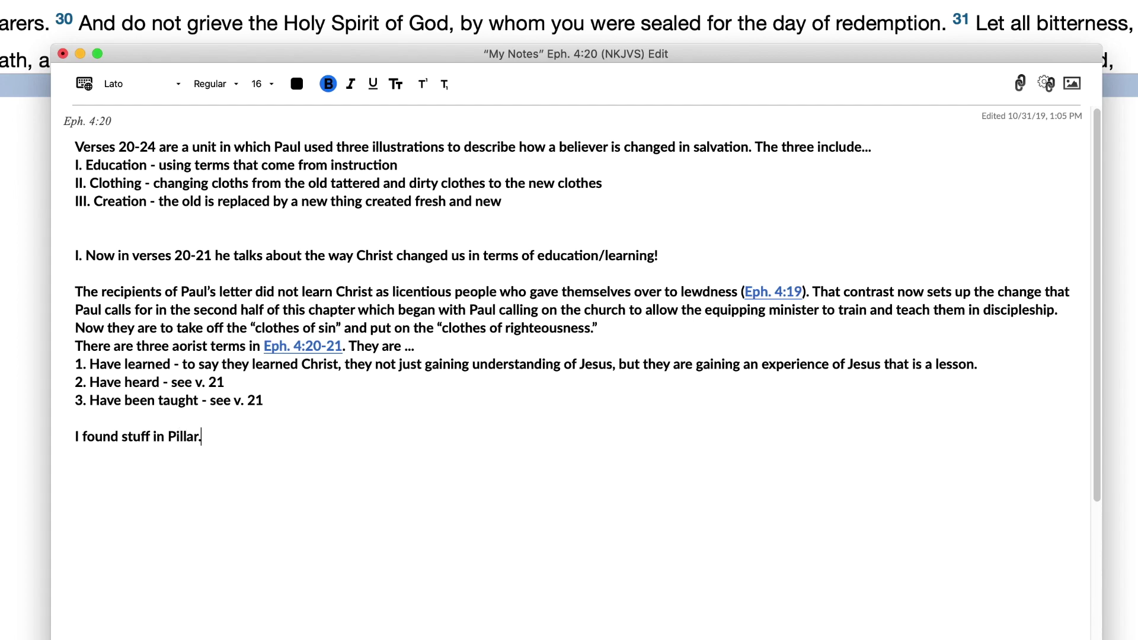
pyautogui.press('super+shift+Left')
pyautogui.press('BackSpace')
pyautogui.press('BackSpace')
pyautogui.press('BackSpace')
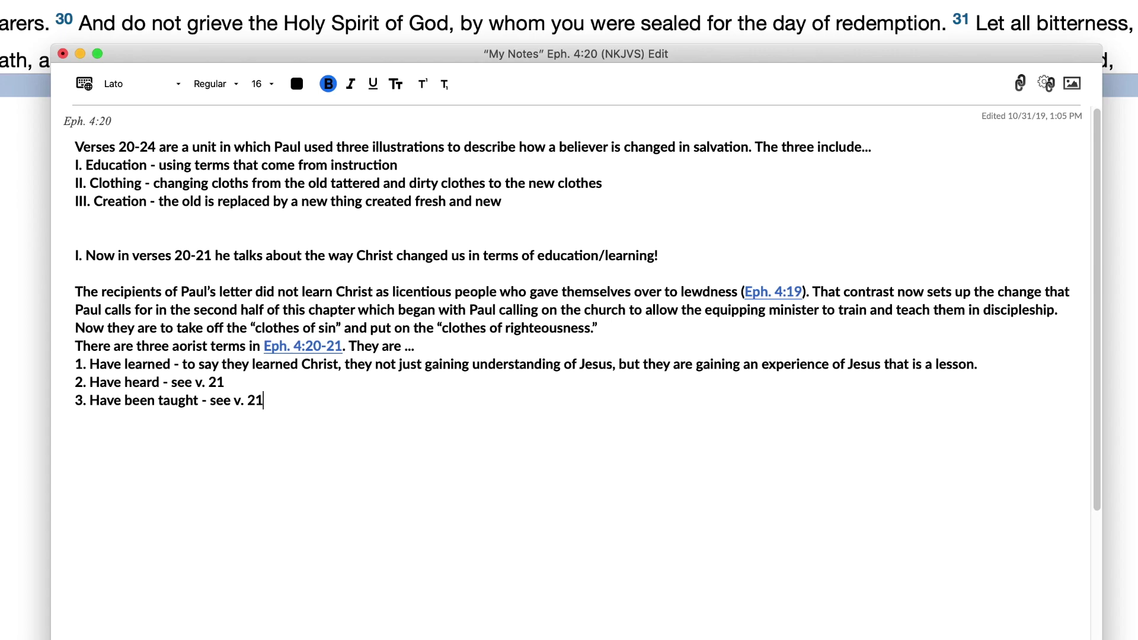
pyautogui.click(62, 53)
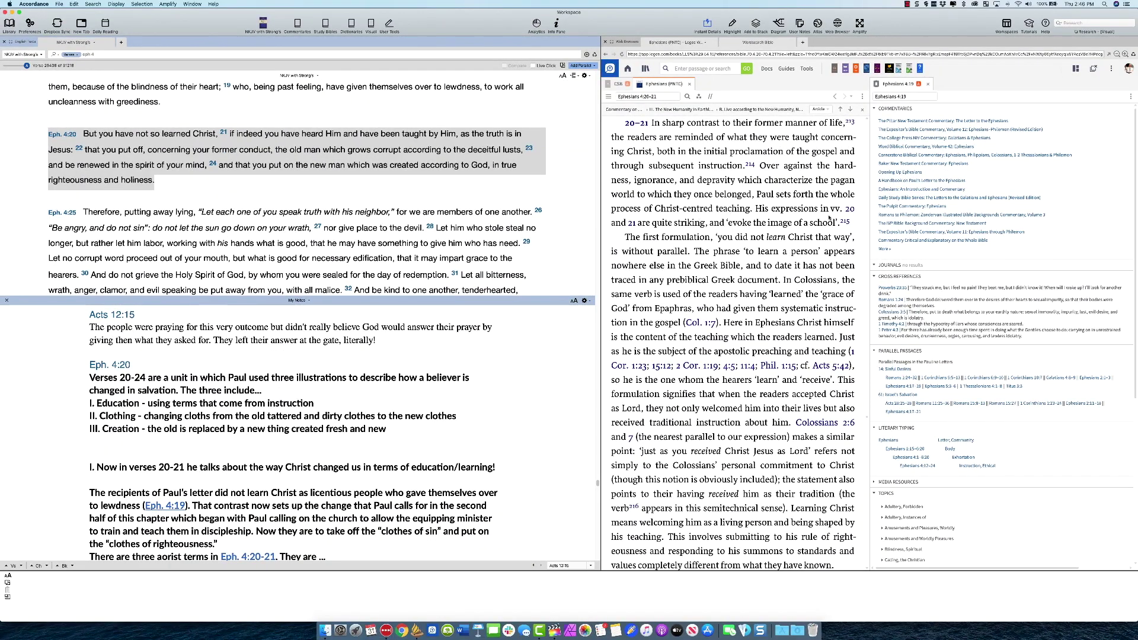
# - Open the Word Biblical Commentary at Ephesians 4:20–21, dismiss the ὑμεῖς word menu, then show account options
pyautogui.click(908, 146)
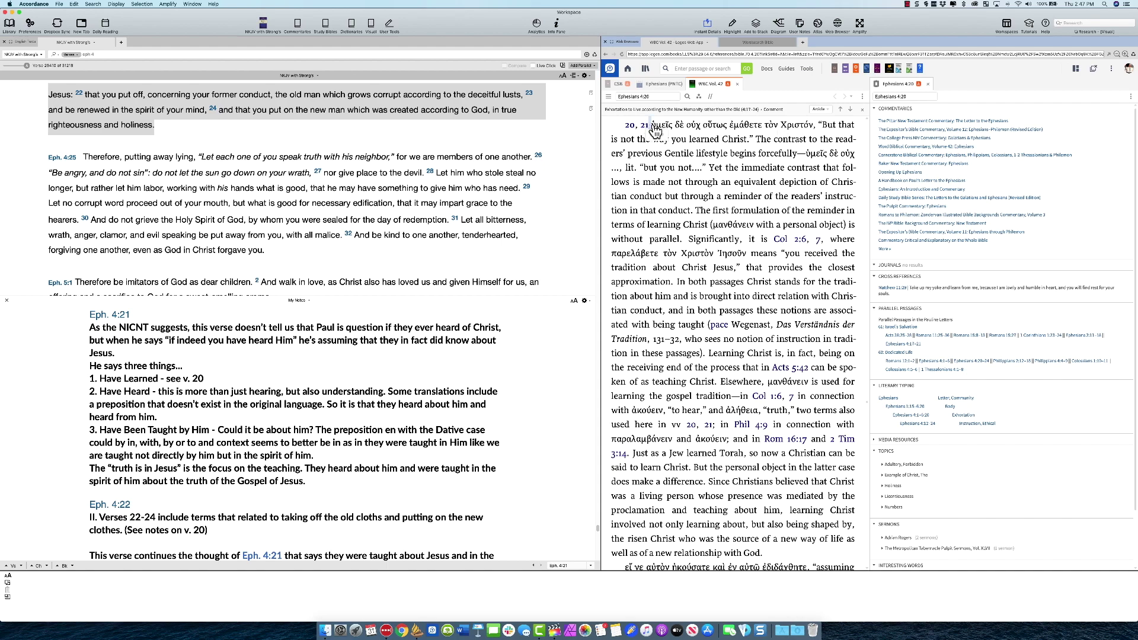
pyautogui.moveTo(654, 127)
pyautogui.rightClick(664, 128)
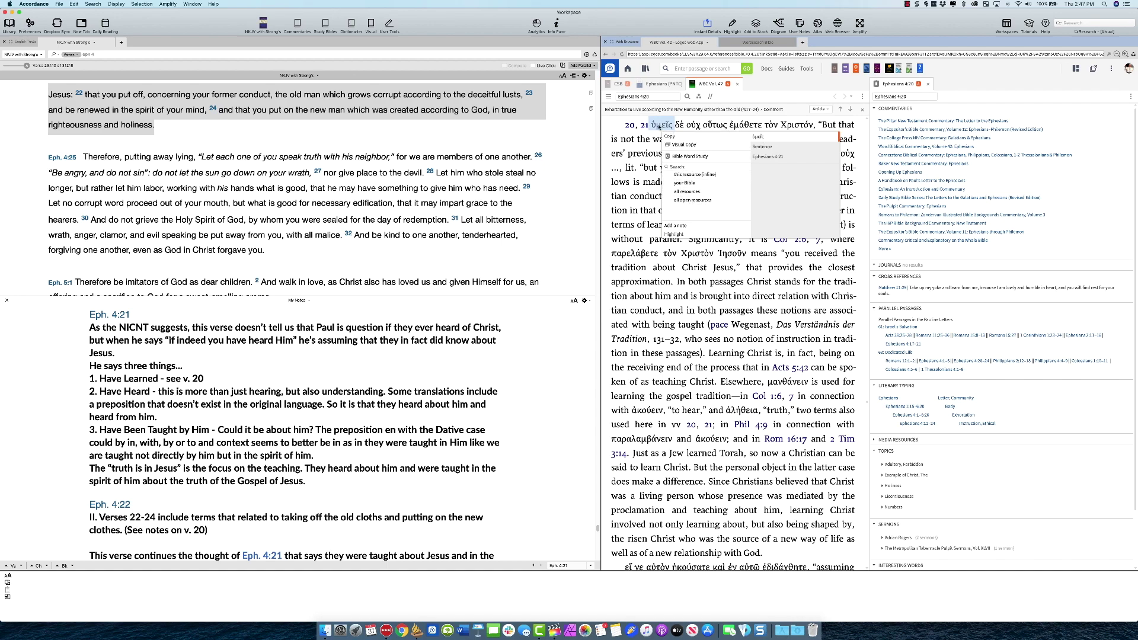
pyautogui.click(654, 140)
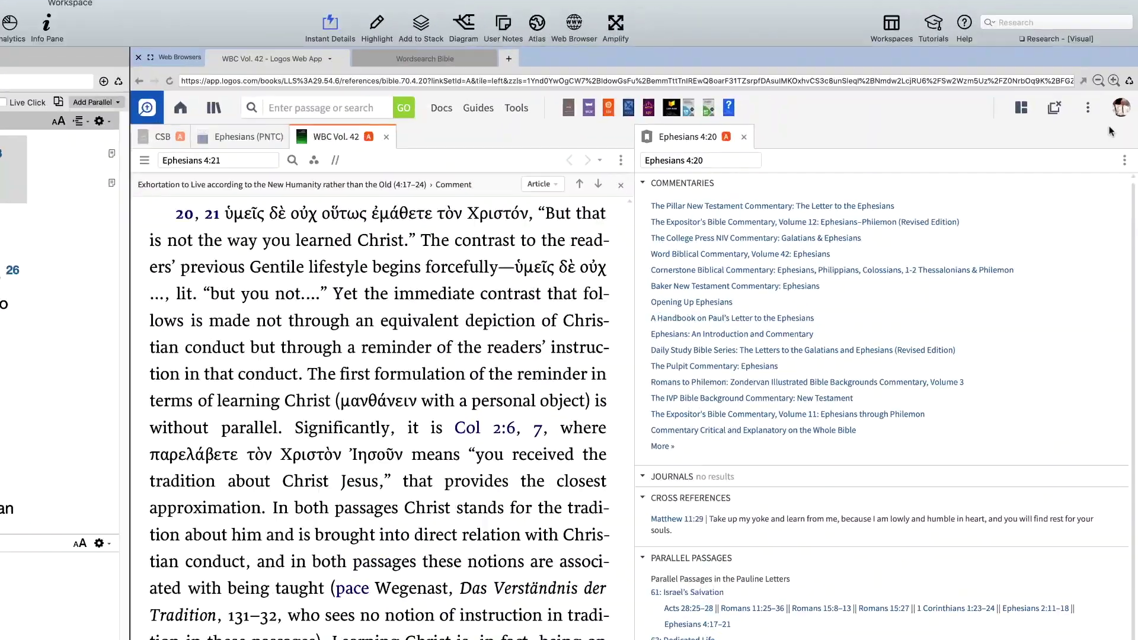
pyautogui.click(1119, 107)
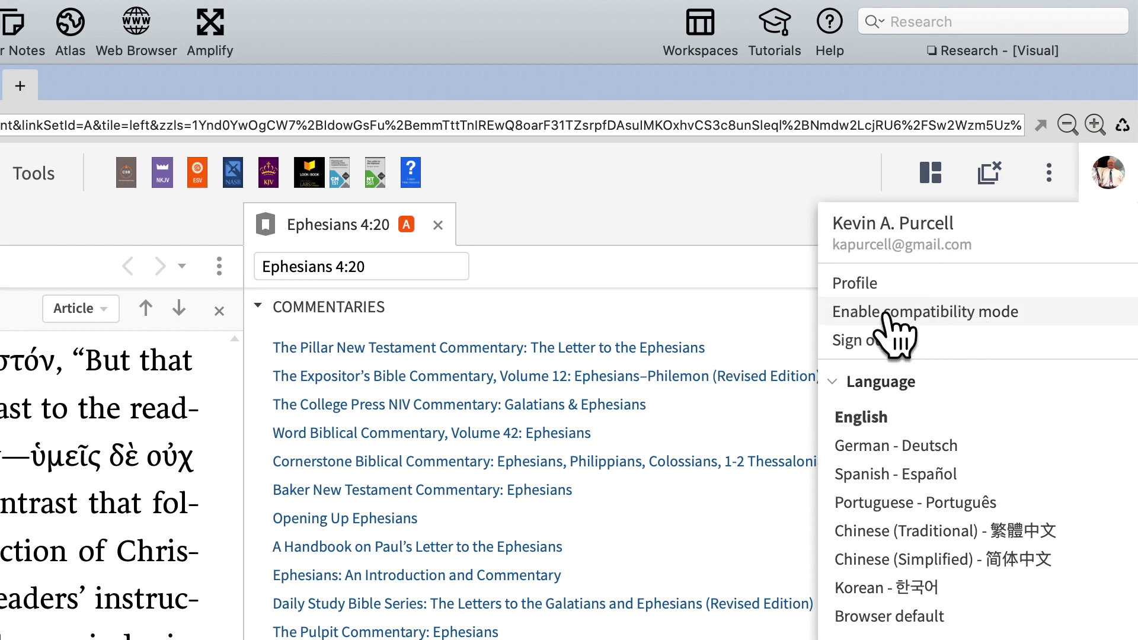
# - Enable compatibility mode, then select Χριστῷ and show its Research options
pyautogui.click(1003, 310)
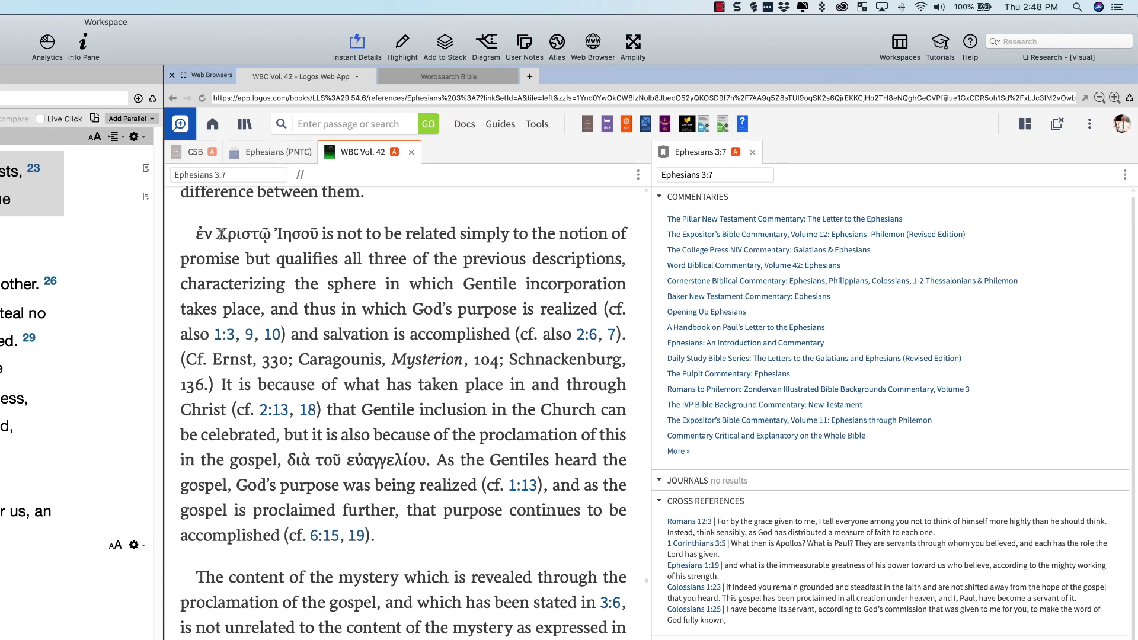
pyautogui.moveTo(219, 239); pyautogui.dragTo(265, 239)
pyautogui.rightClick(251, 237)
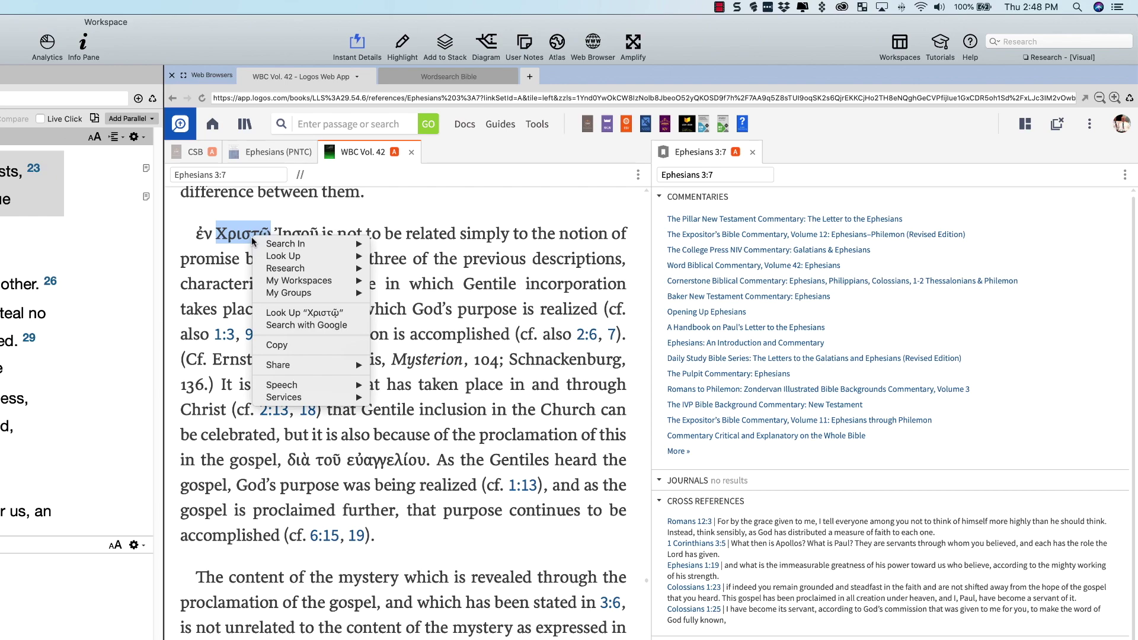
pyautogui.moveTo(296, 249)
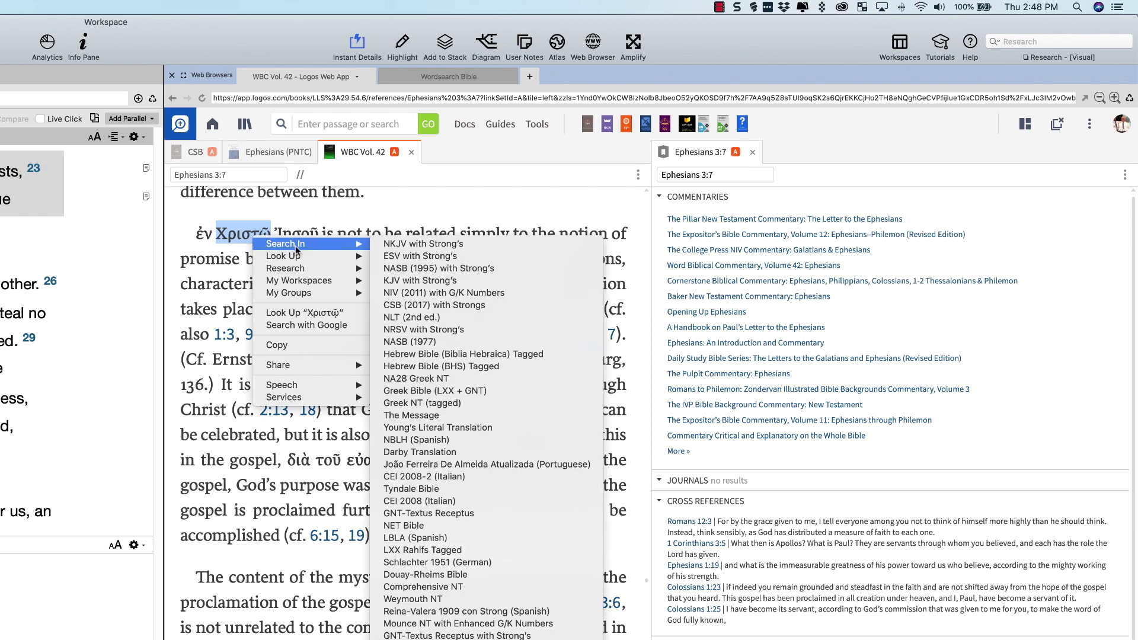
pyautogui.moveTo(306, 268)
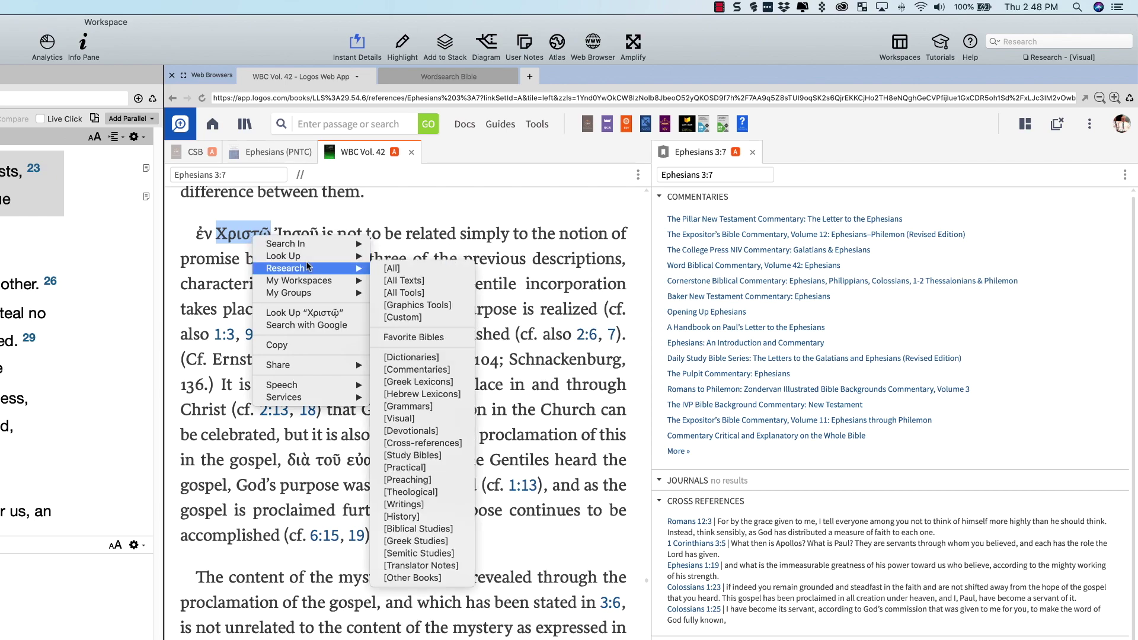
# - Search the Greek lexicons for Χριστῷ and compare the TDNT, Louw & Nida, TLNT and Newman hits
pyautogui.click(439, 383)
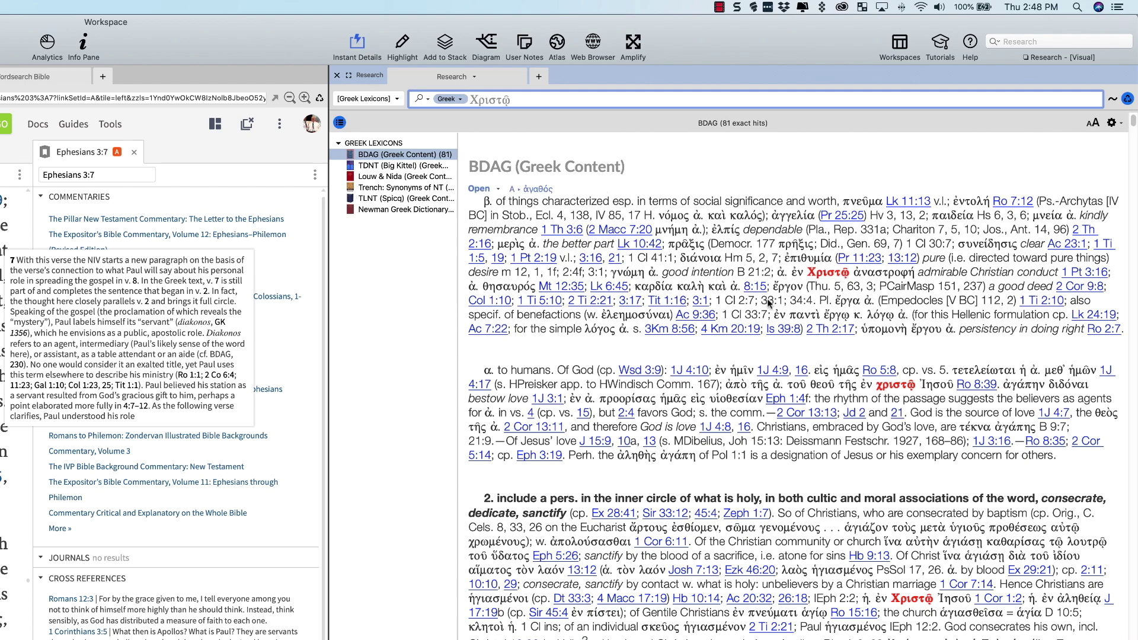
pyautogui.click(382, 166)
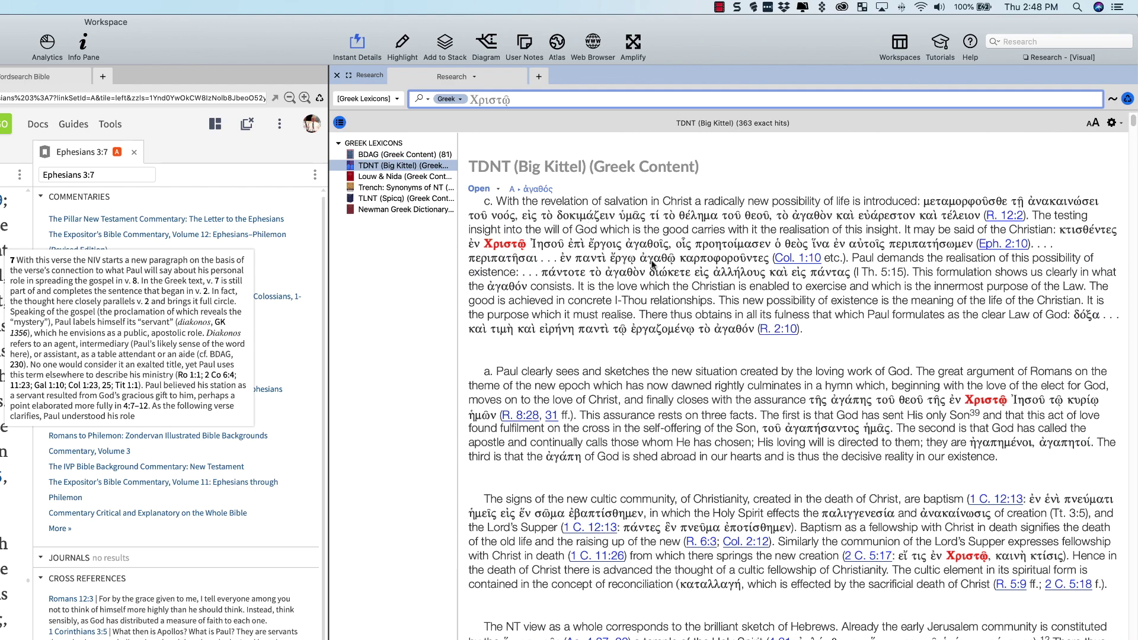
pyautogui.click(390, 176)
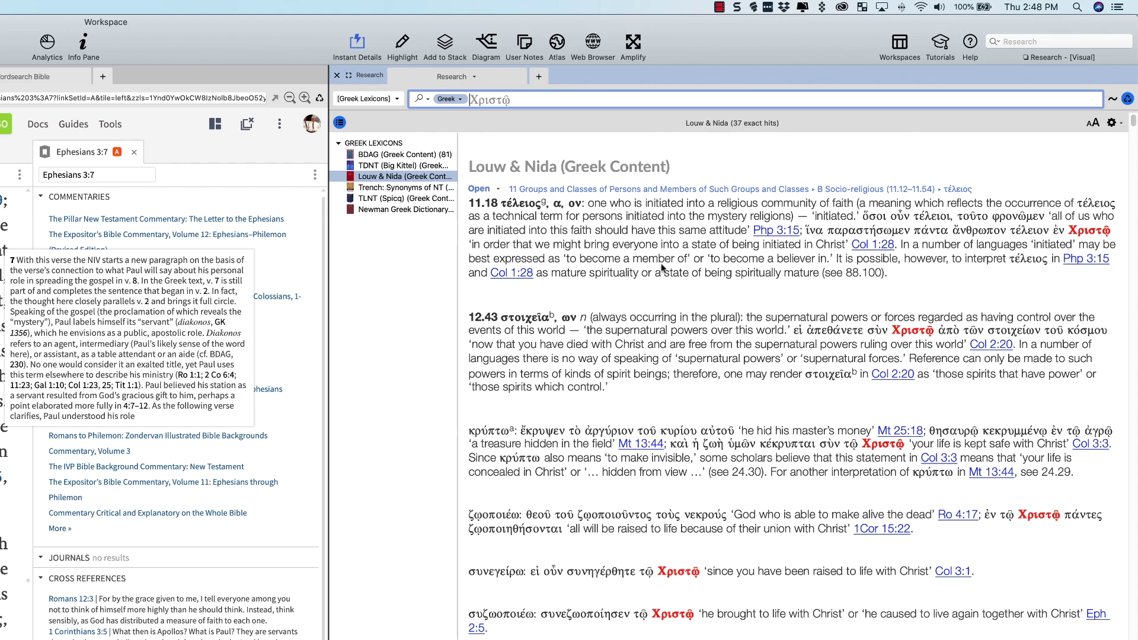
pyautogui.click(377, 199)
pyautogui.click(393, 209)
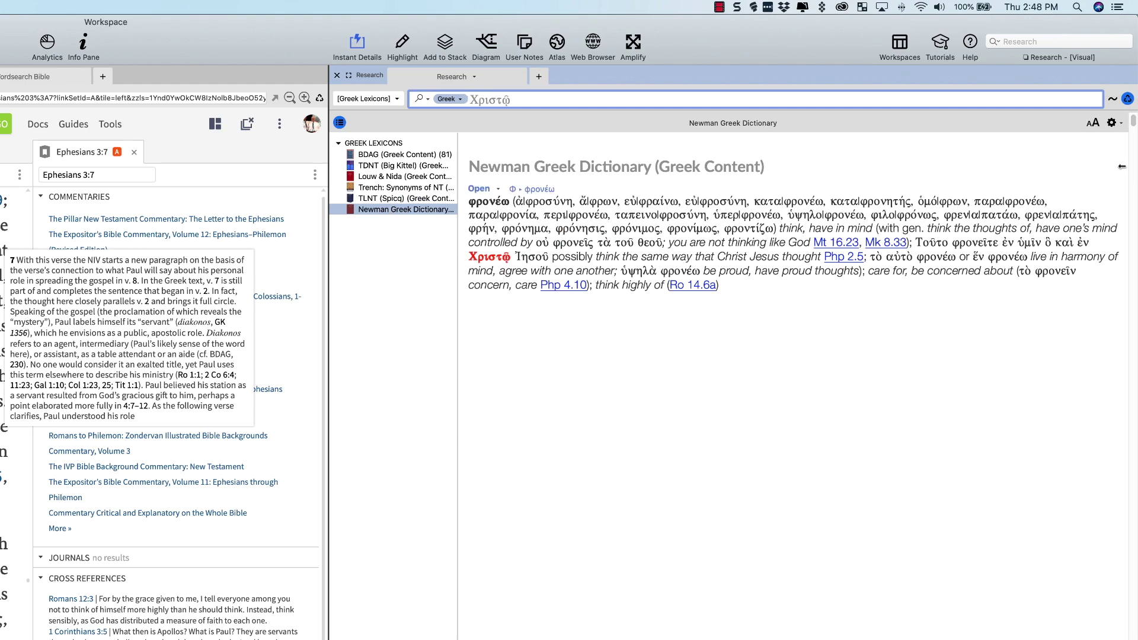
# - Show the lexicon results as excerpts and bring BDAG's 81 exact hits into view
pyautogui.click(1114, 123)
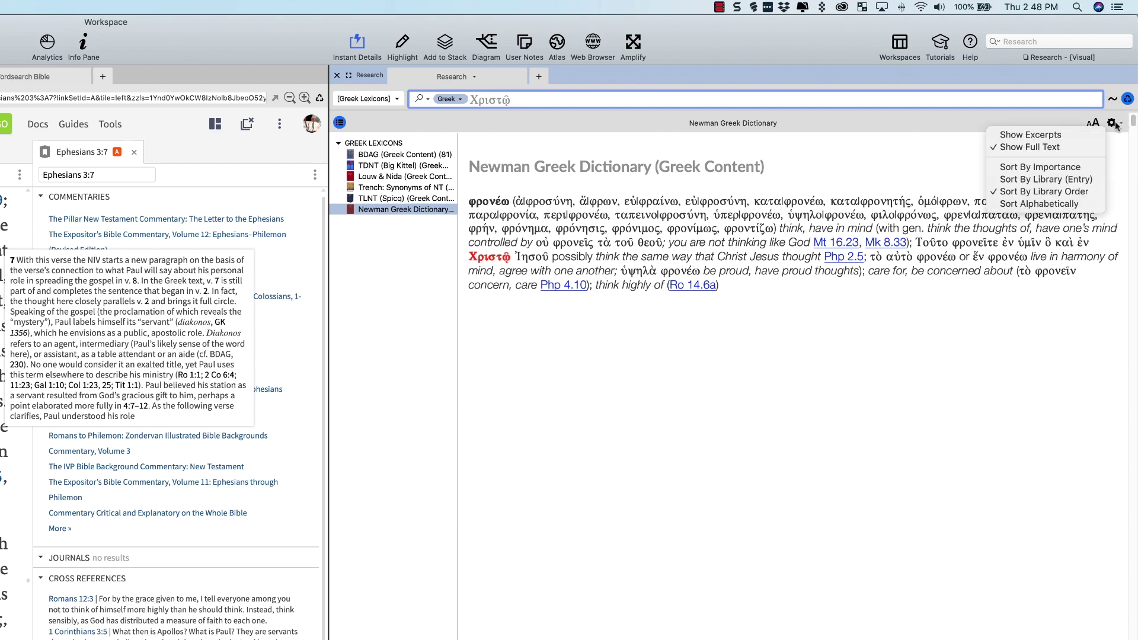
pyautogui.click(1037, 141)
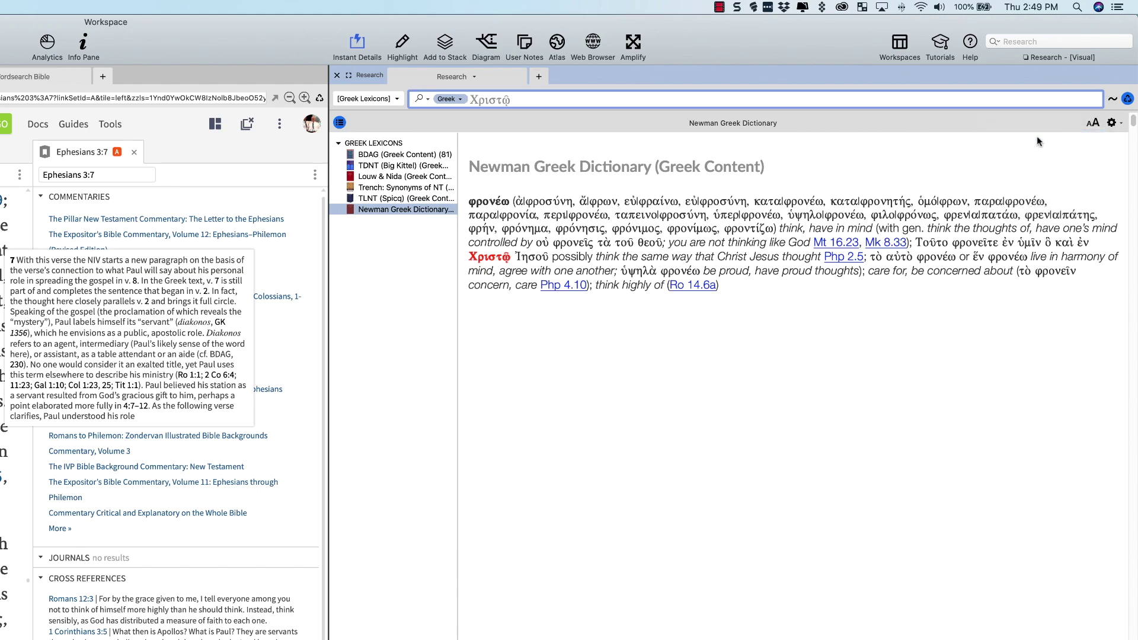
pyautogui.click(380, 155)
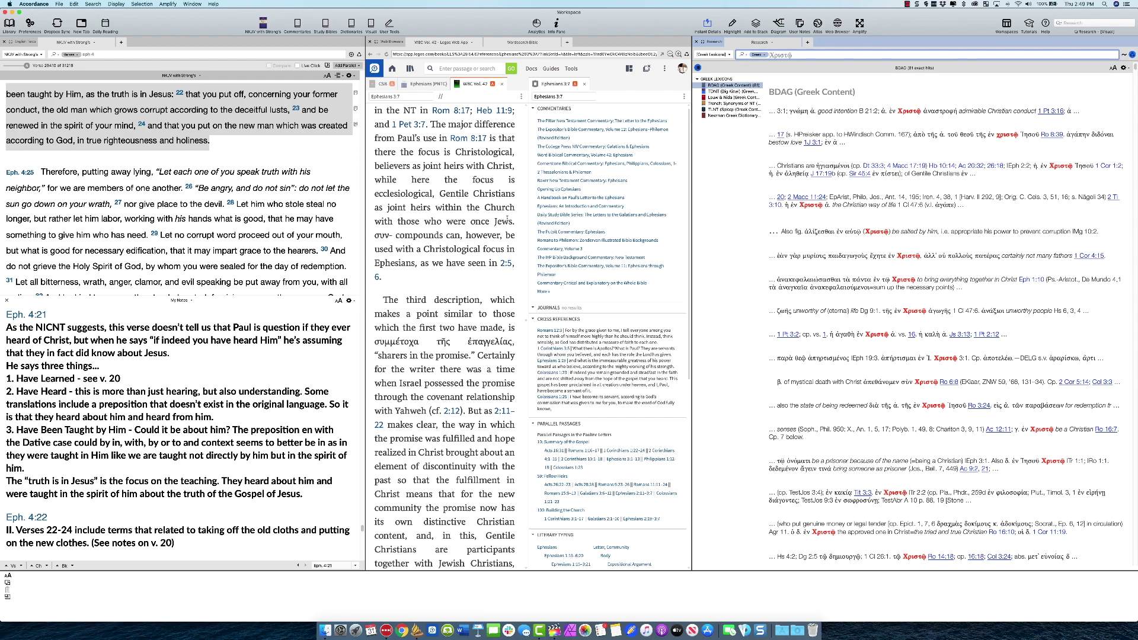
# - Research the word Christological in the dictionaries, bringing up 9 Holman Bible Dictionary hits
pyautogui.doubleClick(476, 152)
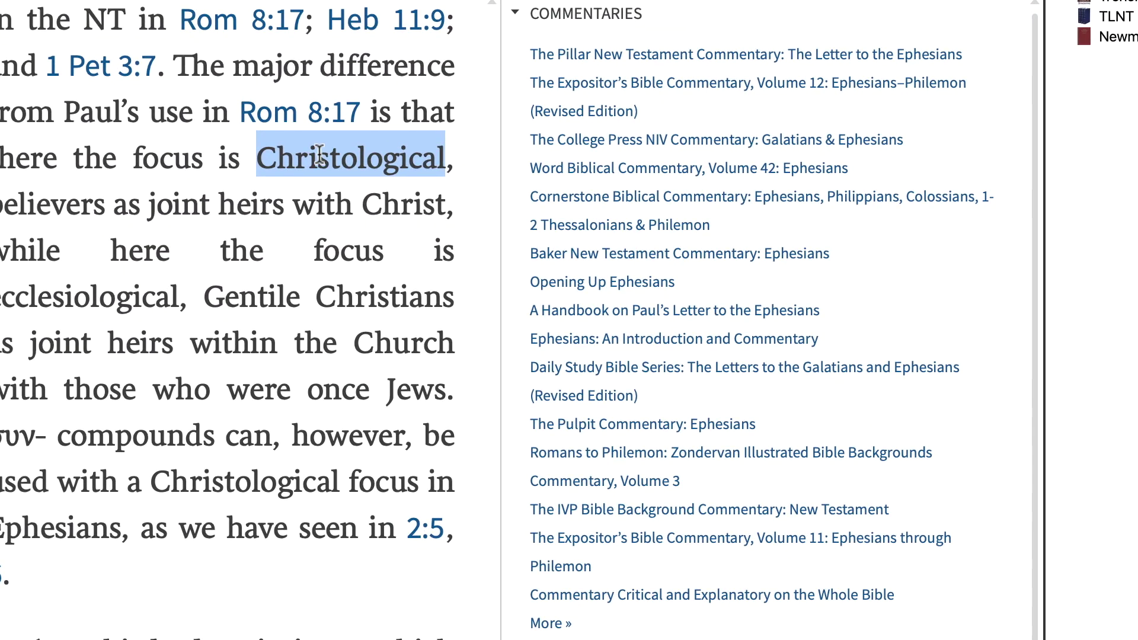
pyautogui.rightClick(319, 155)
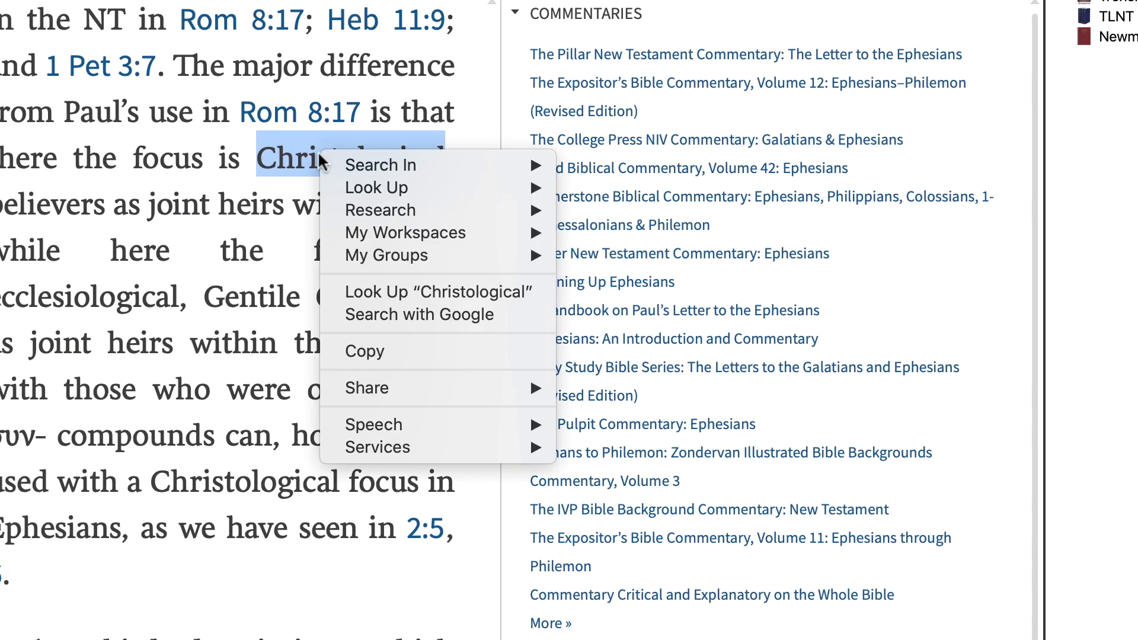
pyautogui.moveTo(428, 210)
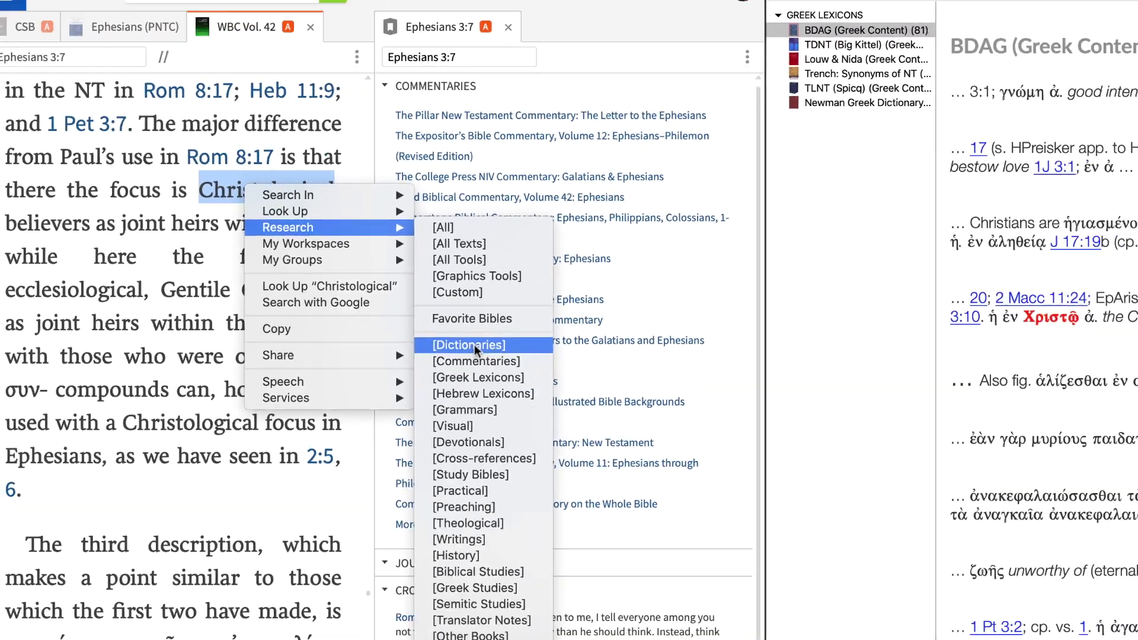
pyautogui.click(644, 418)
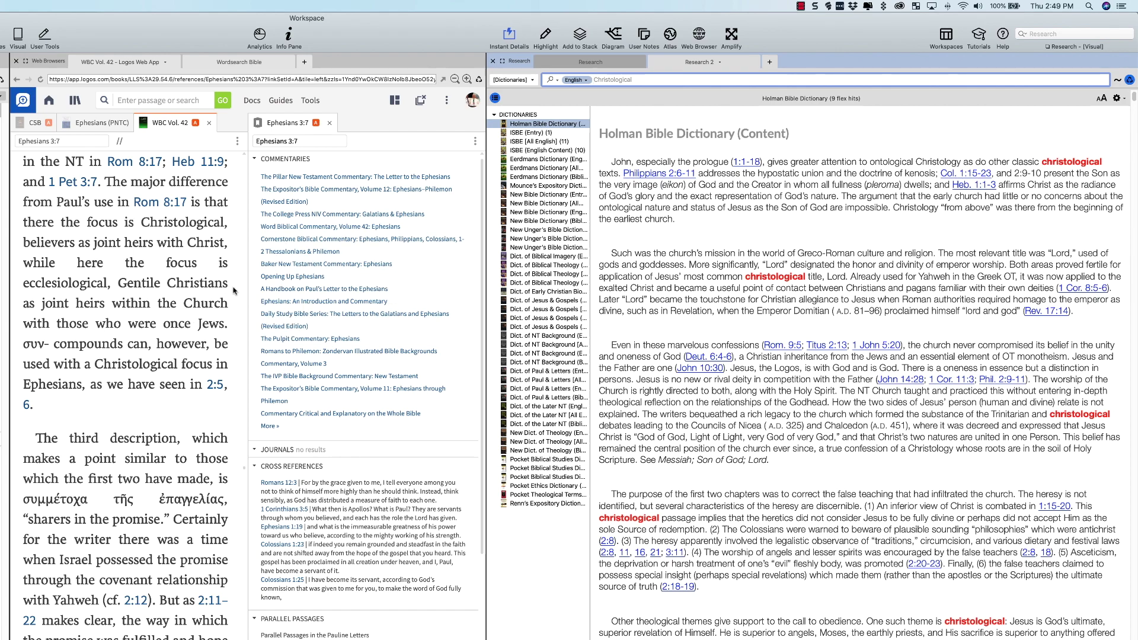
# - Switch the Web Browsers pane to the Wordsearch Bible Online tab
pyautogui.click(123, 67)
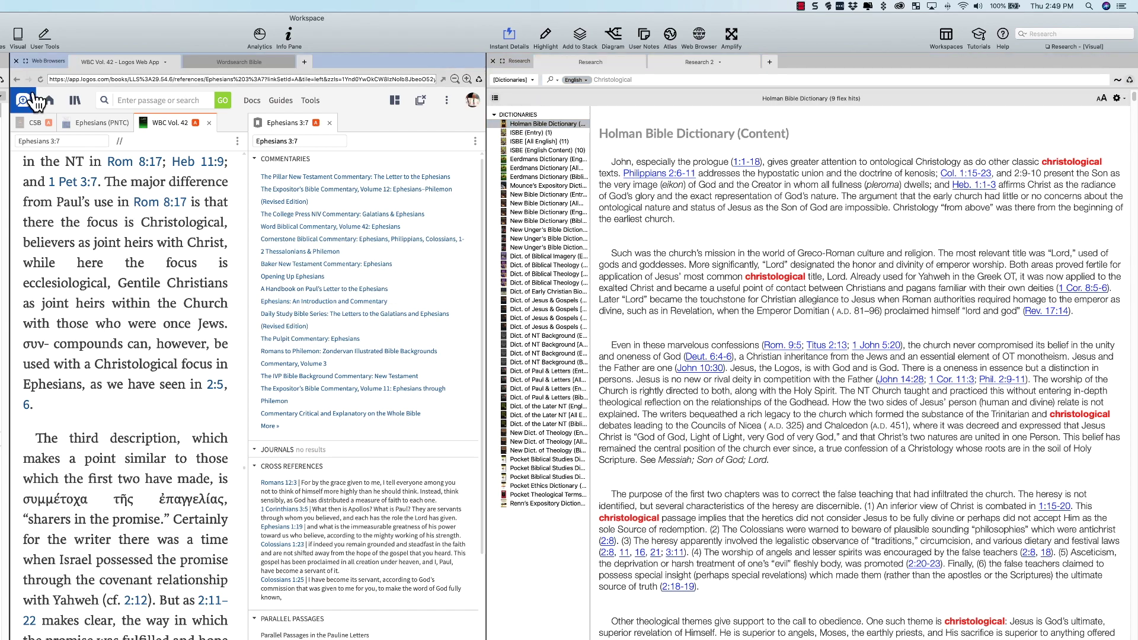
pyautogui.click(239, 62)
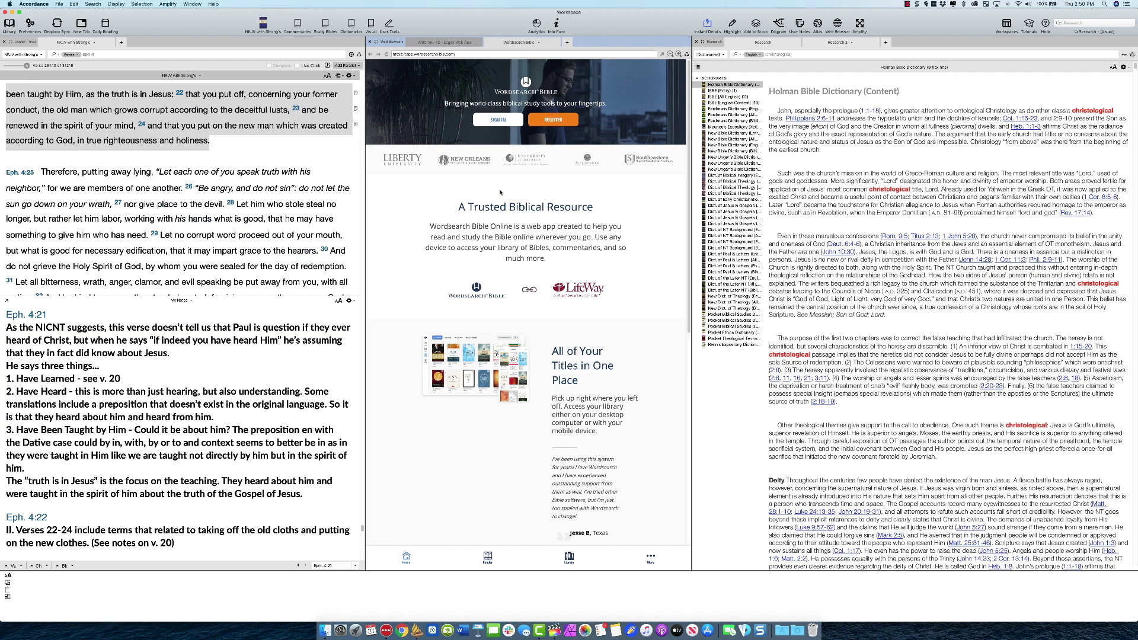
# - Return the web pane to the WBC Vol. 42 Logos Web App tab at Ephesians 3:7
pyautogui.click(430, 43)
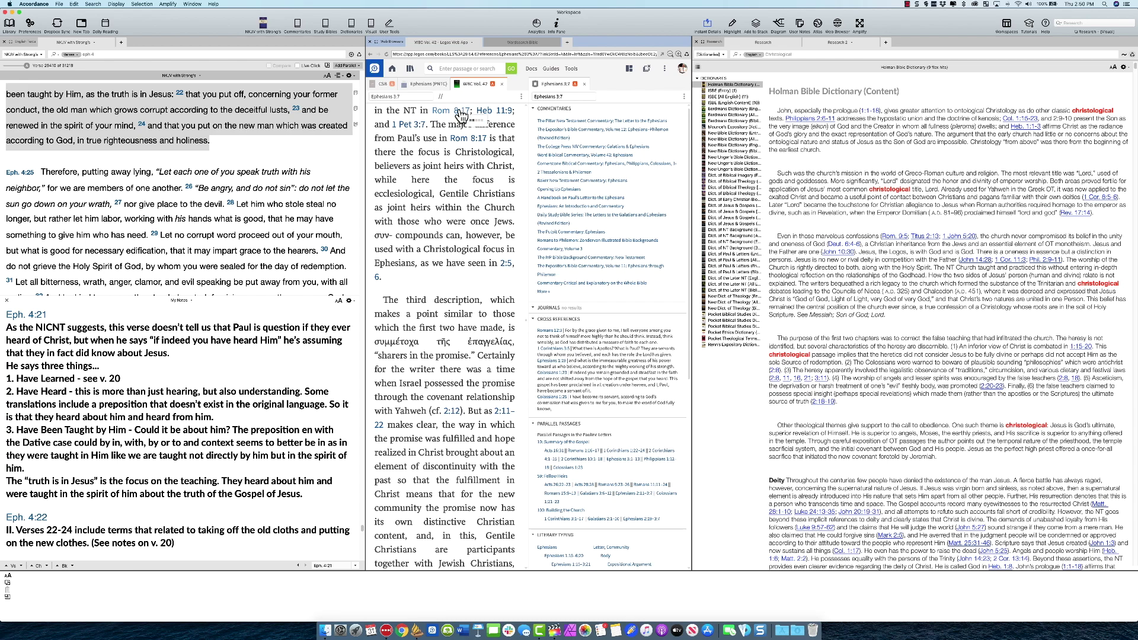